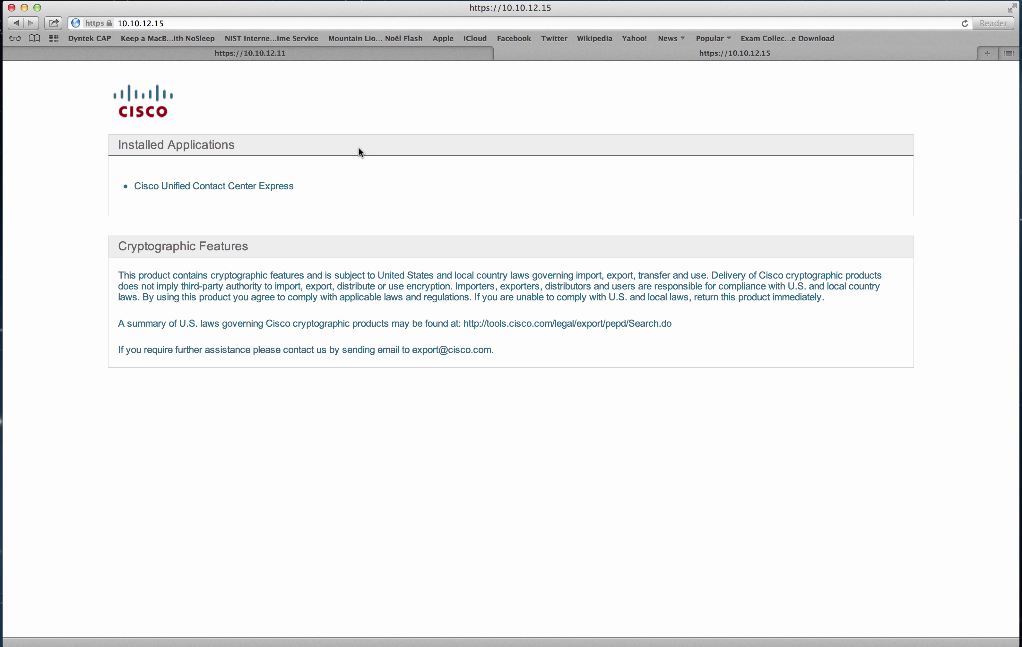
Log in to Cisco Unified CM on 10.10.12.11 as administrator with the account password.
{"action": "left_click", "coordinate": [294, 53]}
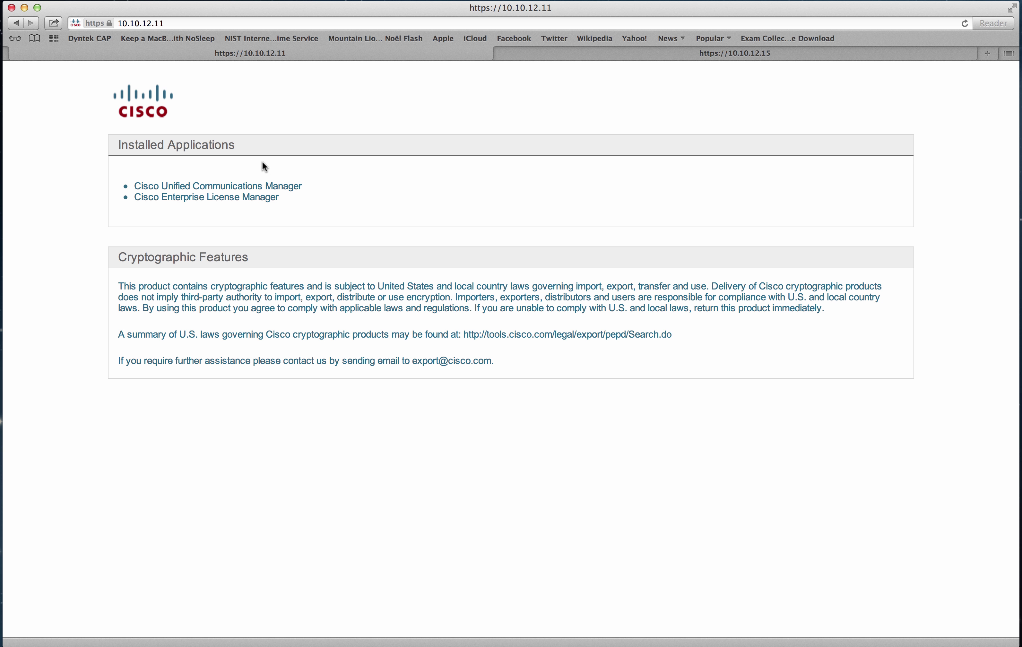
{"action": "left_click", "coordinate": [269, 187]}
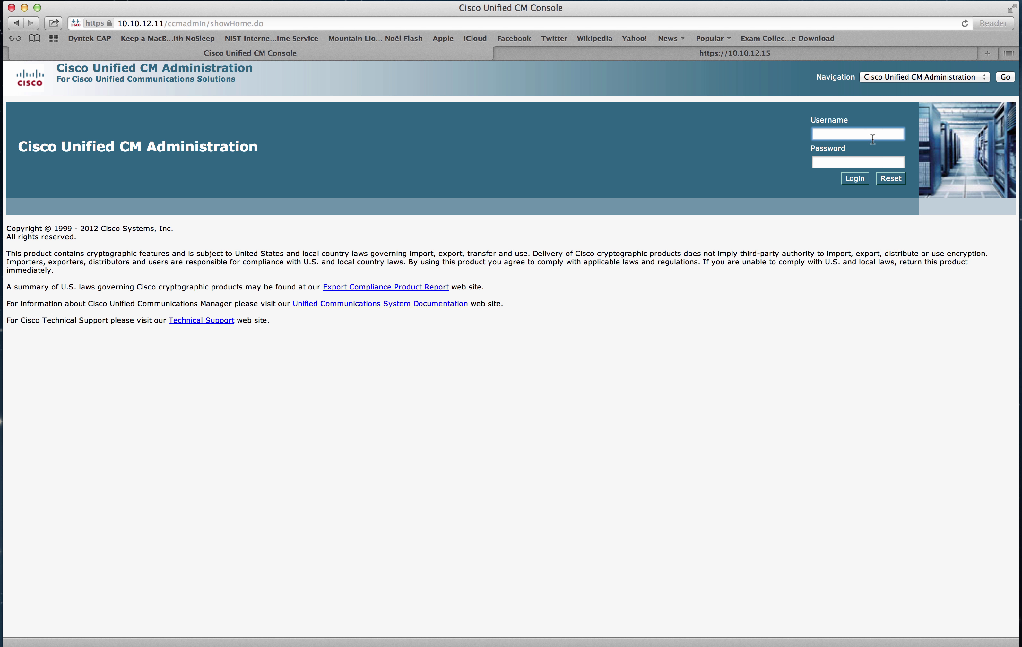
{"action": "type", "text": "administrator"}
{"action": "key", "text": "Tab"}
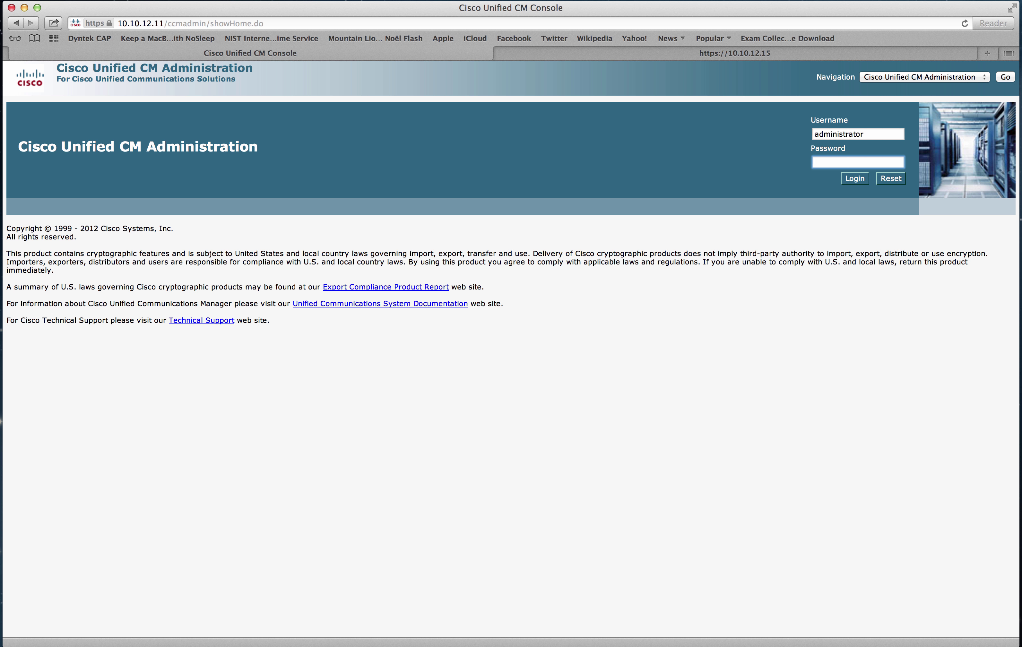
{"action": "type", "text": "••••••••"}
{"action": "key", "text": "Return"}
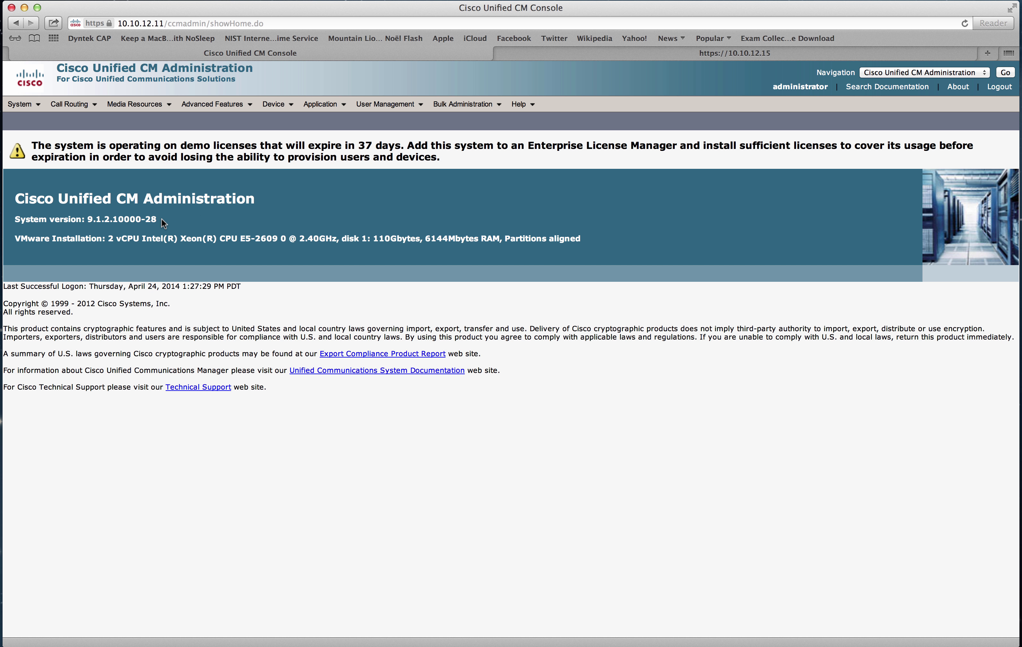
List all 13 application users and open the ipccsvc user's configuration.
{"action": "left_click_drag", "start_coordinate": [162, 218], "coordinate": [16, 220]}
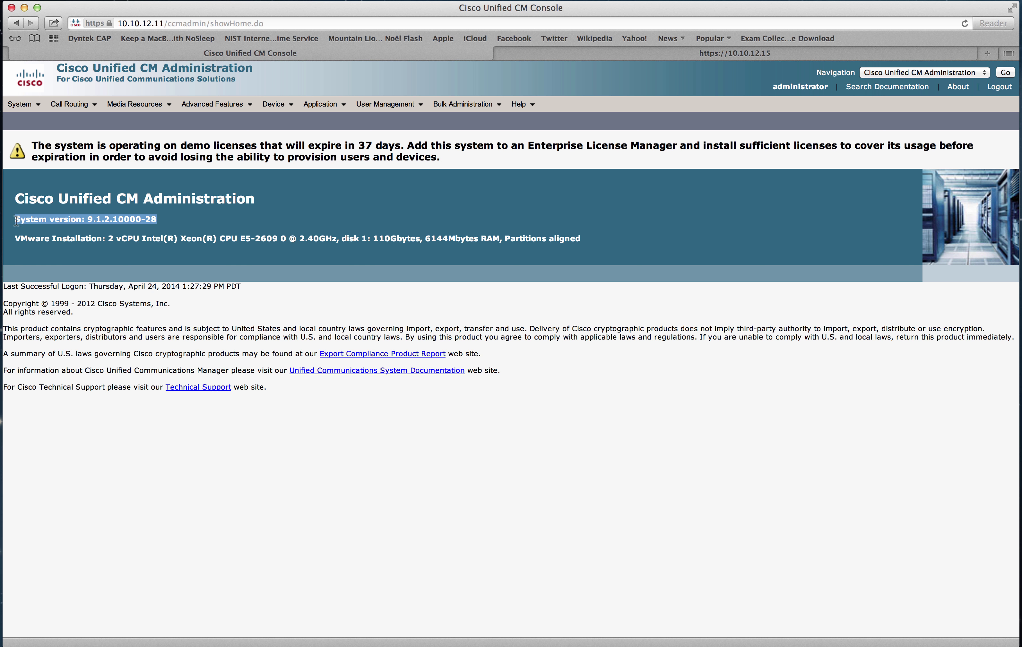
{"action": "left_click", "coordinate": [94, 220]}
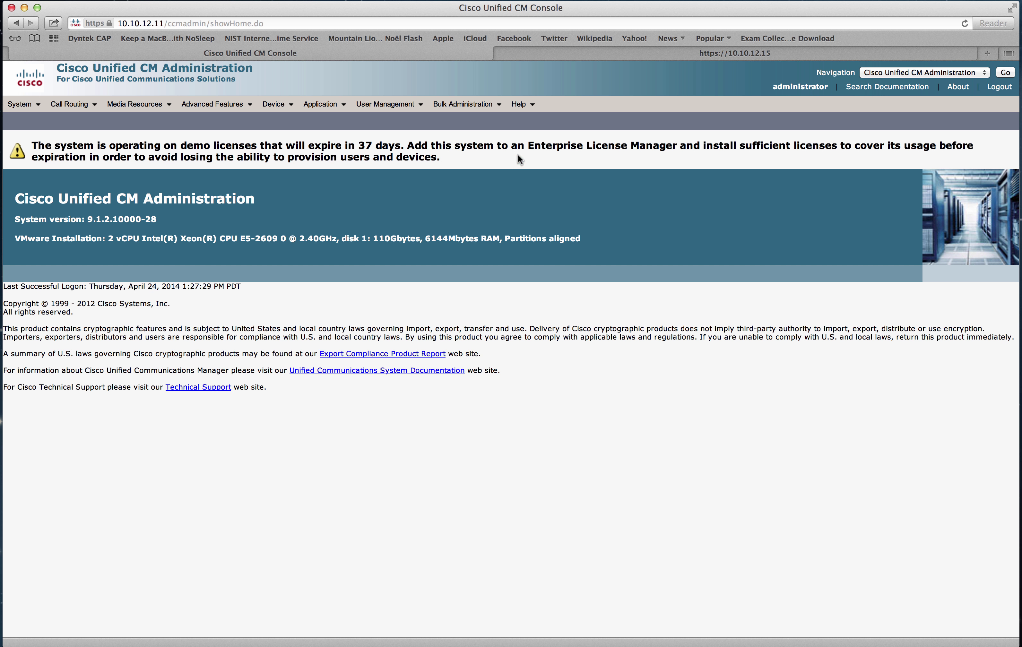
{"action": "left_click", "coordinate": [402, 107]}
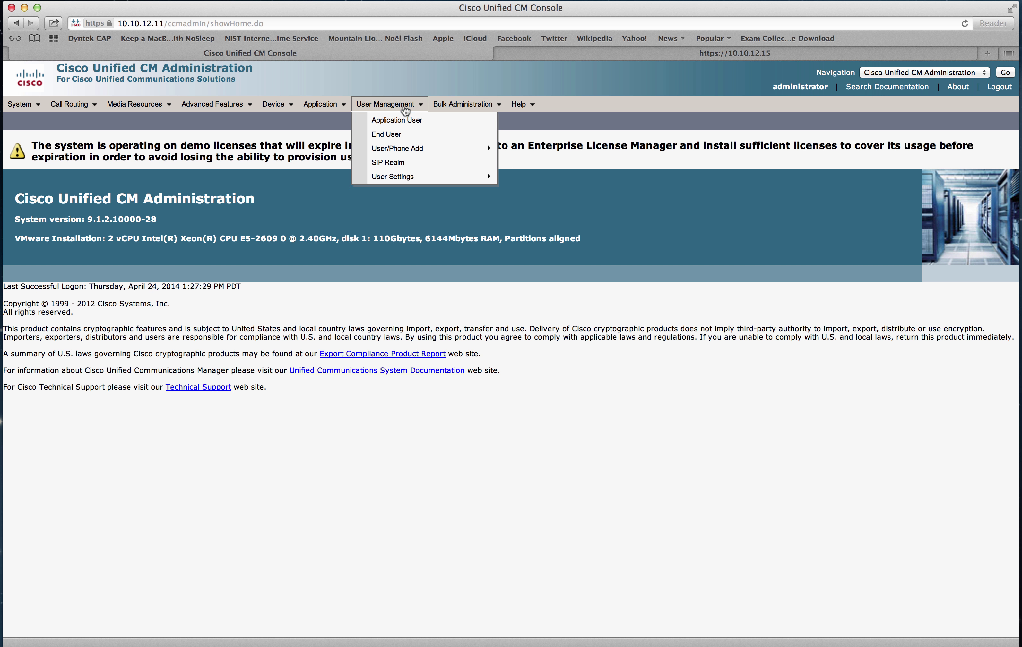
{"action": "left_click", "coordinate": [402, 124]}
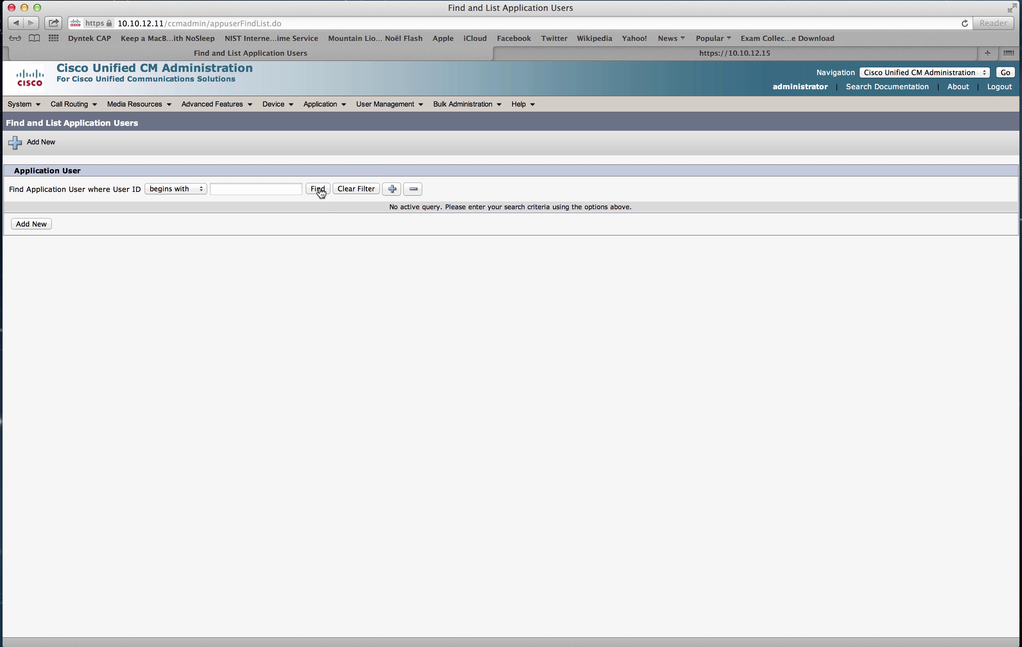
{"action": "left_click", "coordinate": [319, 191]}
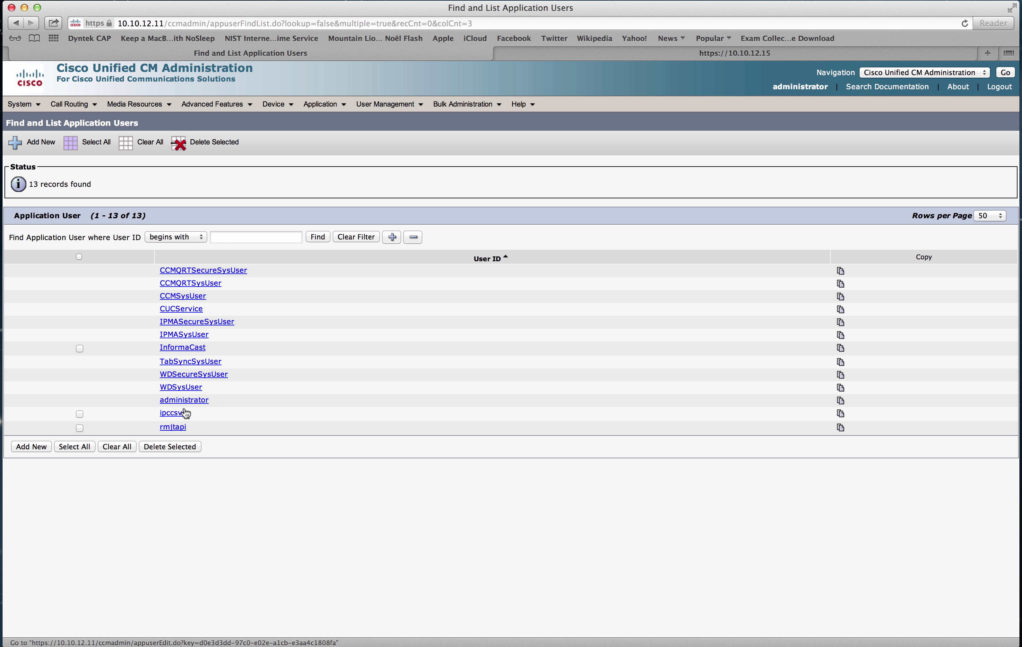
{"action": "left_click", "coordinate": [178, 415]}
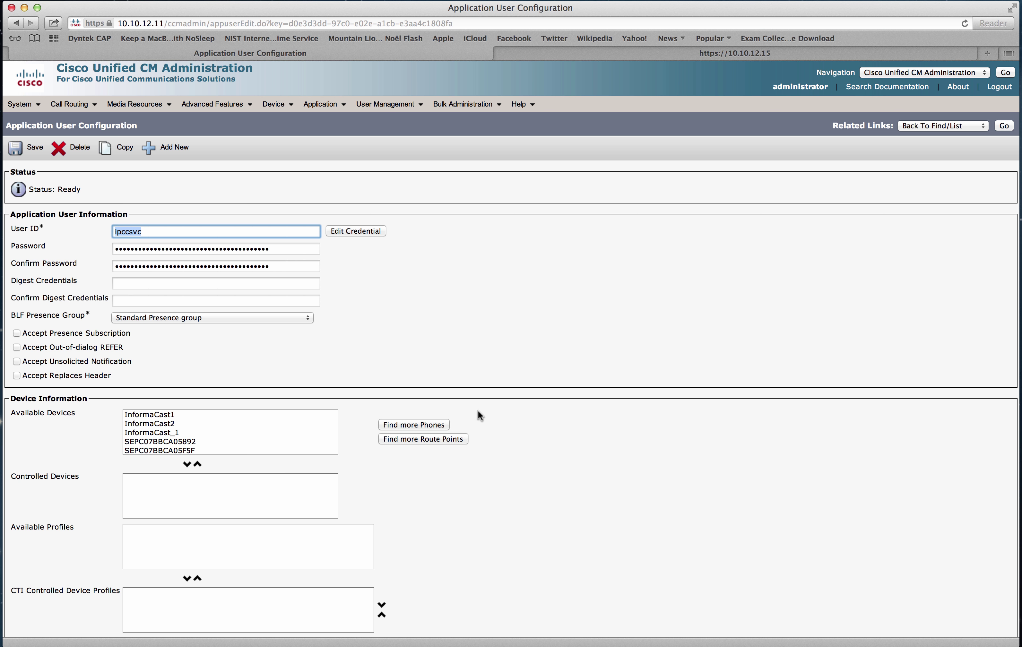
Scroll through ipccsvc's settings and go back to the application user list.
{"action": "scroll", "coordinate": [478, 409], "scroll_direction": "down", "scroll_amount": 10}
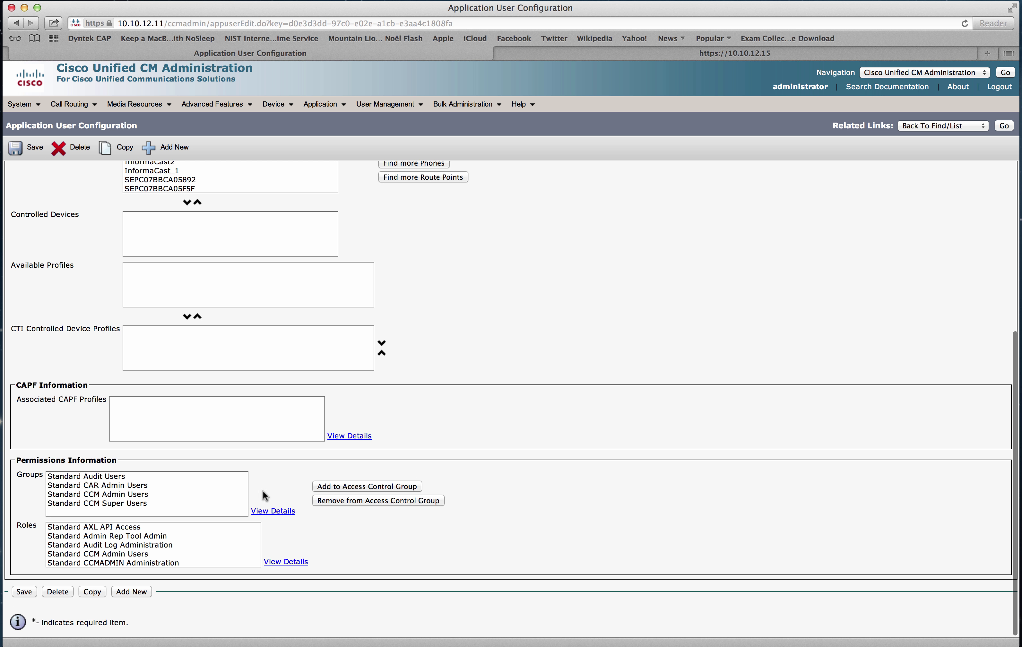
{"action": "scroll", "coordinate": [759, 212], "scroll_direction": "up", "scroll_amount": 10}
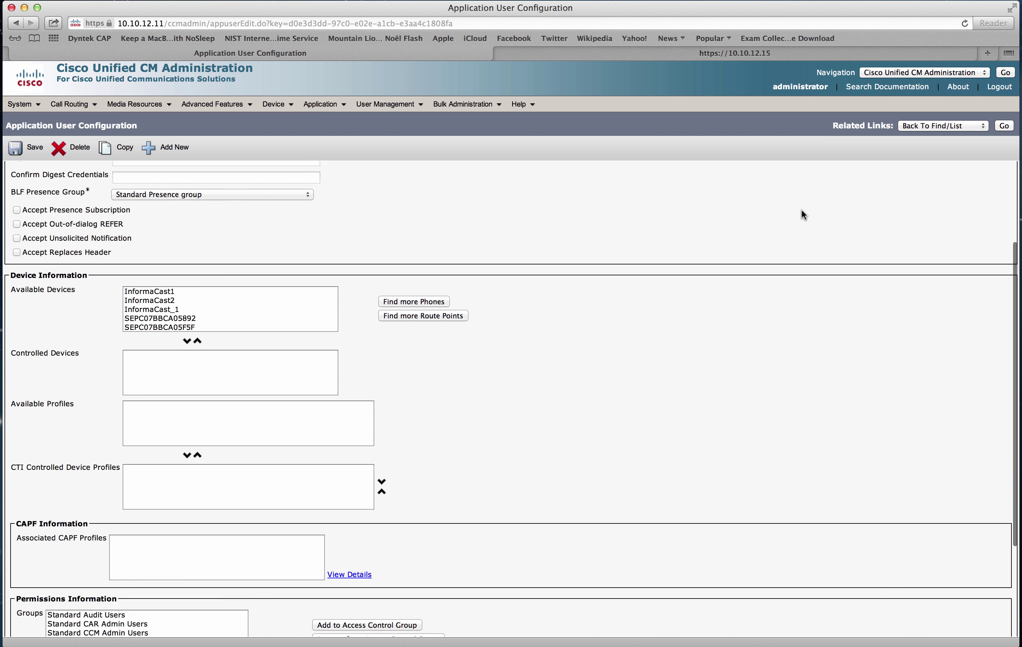
{"action": "left_click", "coordinate": [1006, 129]}
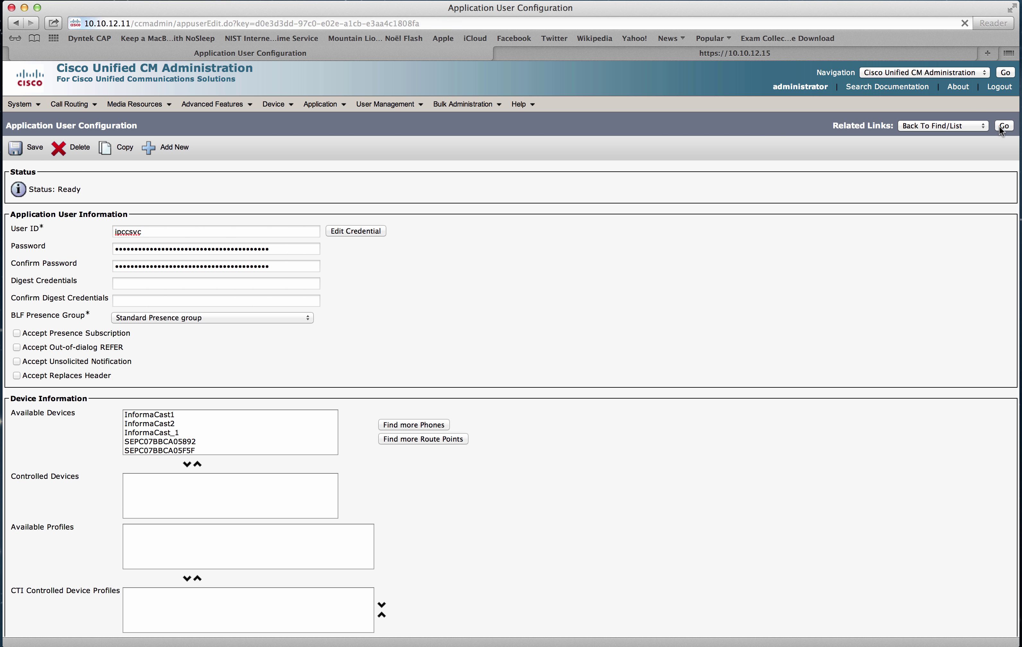
{"action": "left_click", "coordinate": [175, 427]}
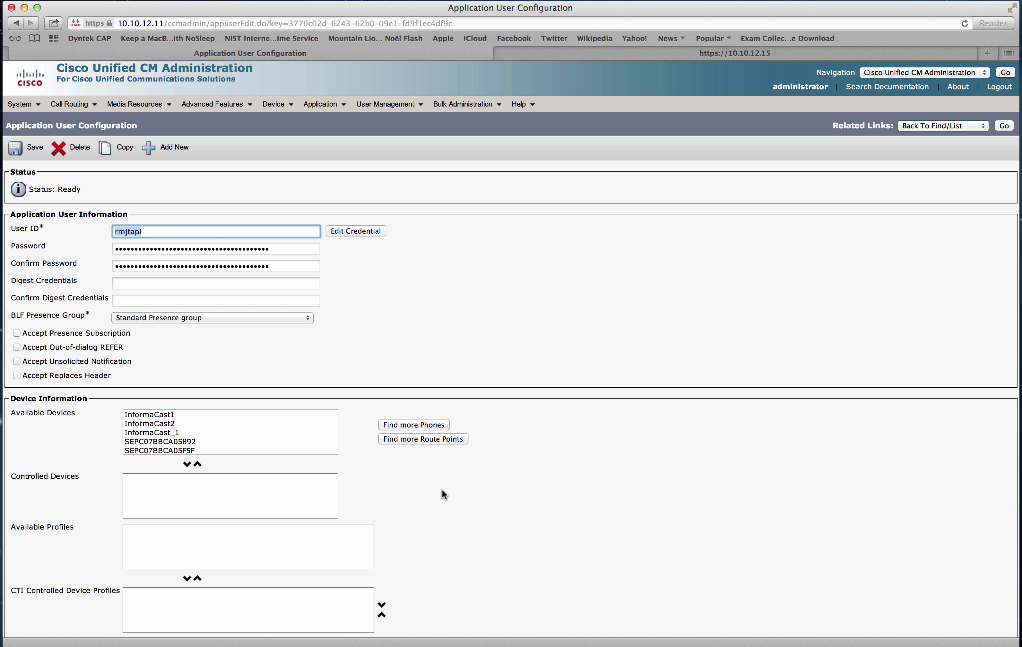
{"action": "scroll", "coordinate": [441, 492], "scroll_direction": "down", "scroll_amount": 6}
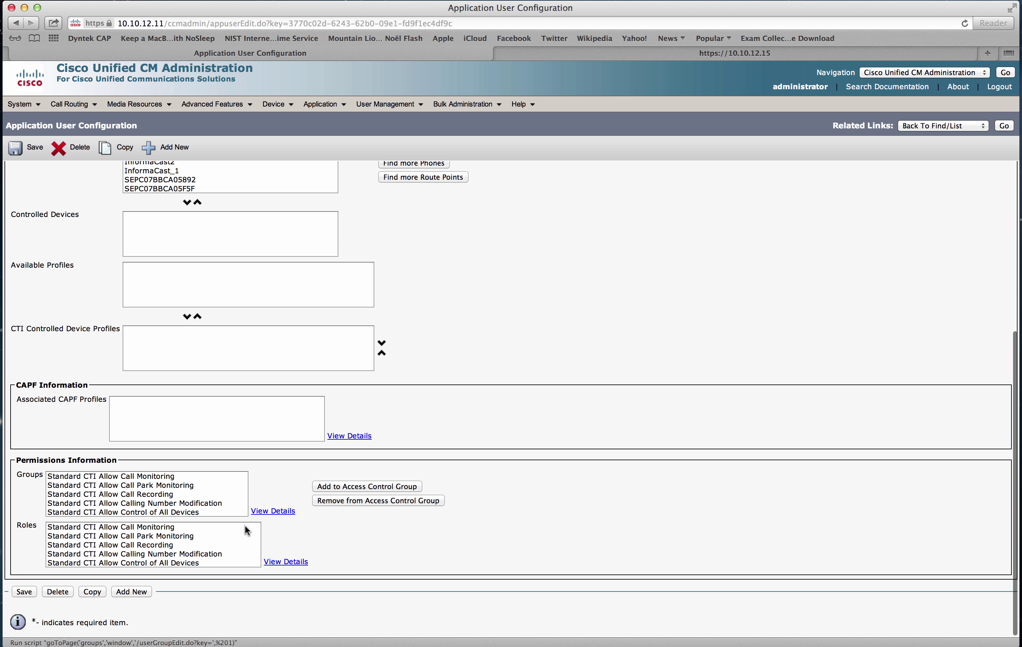
{"action": "scroll", "coordinate": [634, 282], "scroll_direction": "up", "scroll_amount": 6}
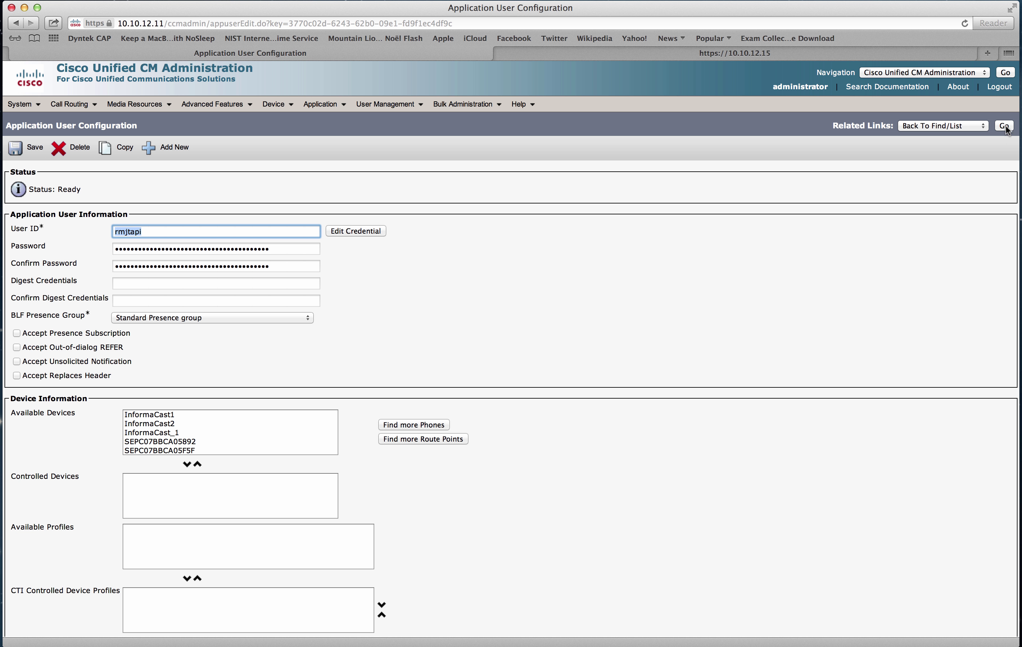
{"action": "left_click", "coordinate": [1004, 126]}
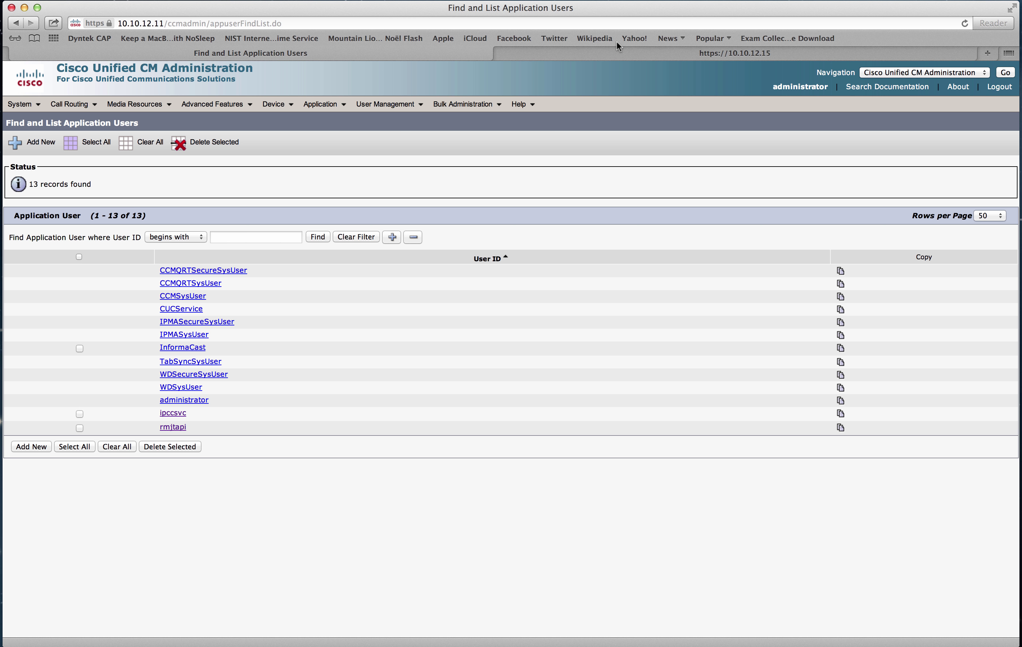
Log in to Cisco Unified CCX on 10.10.12.15 as administrator, fixing a username typo.
{"action": "left_click", "coordinate": [618, 58]}
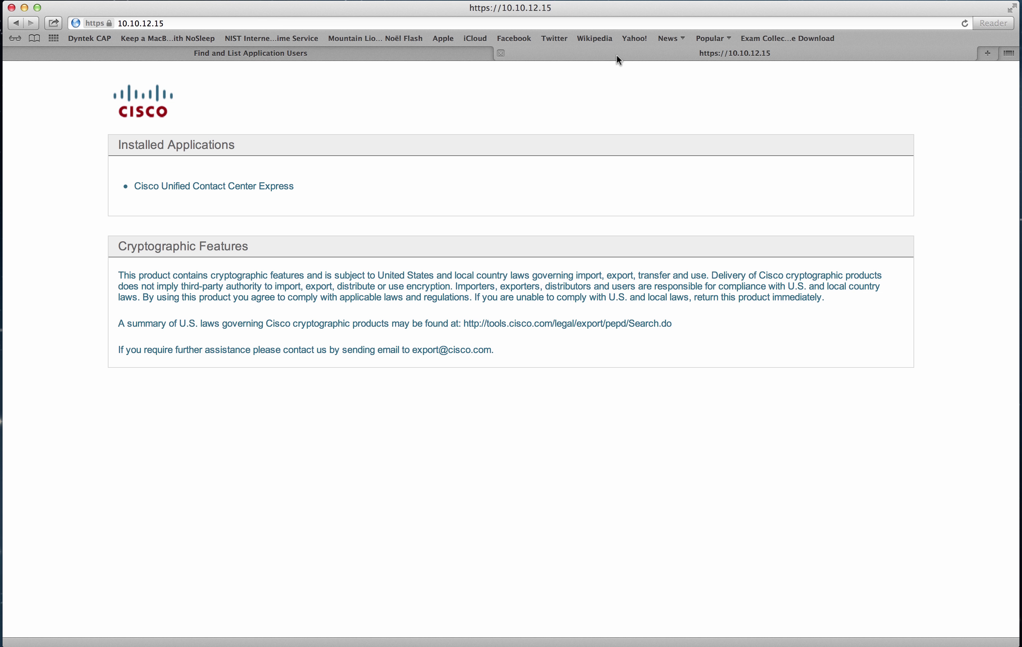
{"action": "left_click", "coordinate": [275, 189]}
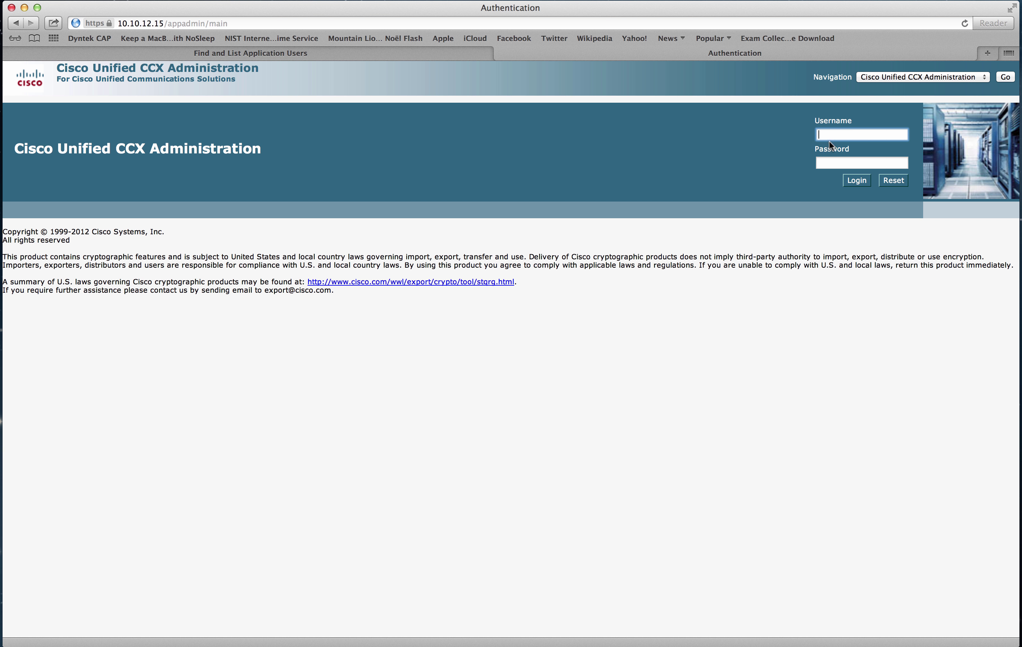
{"action": "type", "text": "administratot"}
{"action": "key", "text": "BackSpace"}
{"action": "type", "text": "r"}
{"action": "key", "text": "Tab"}
{"action": "type", "text": "••••"}
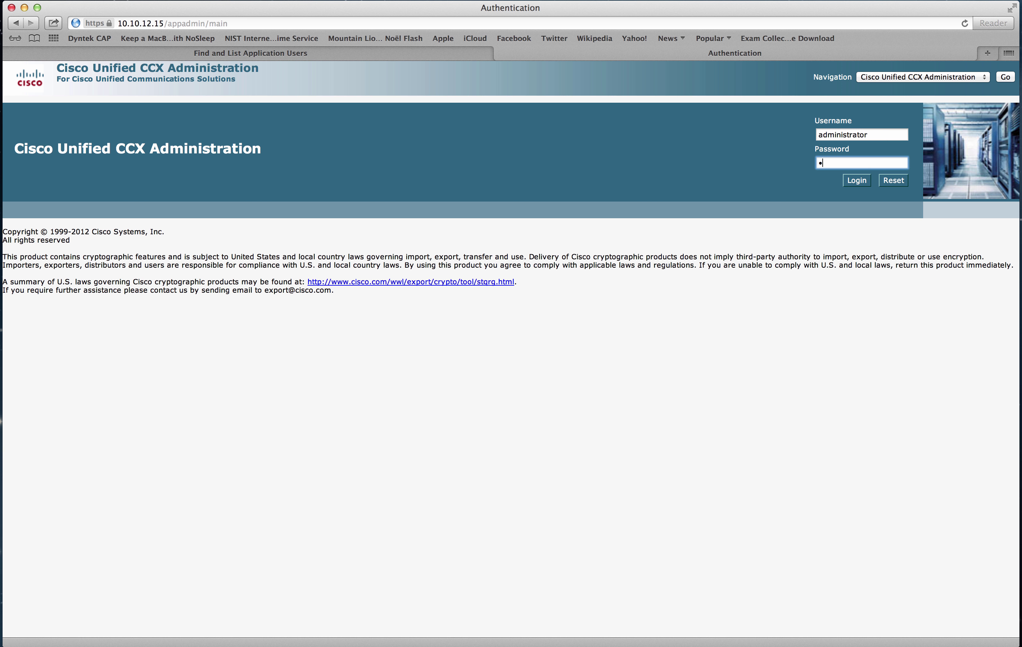
{"action": "type", "text": "•••••"}
{"action": "key", "text": "Return"}
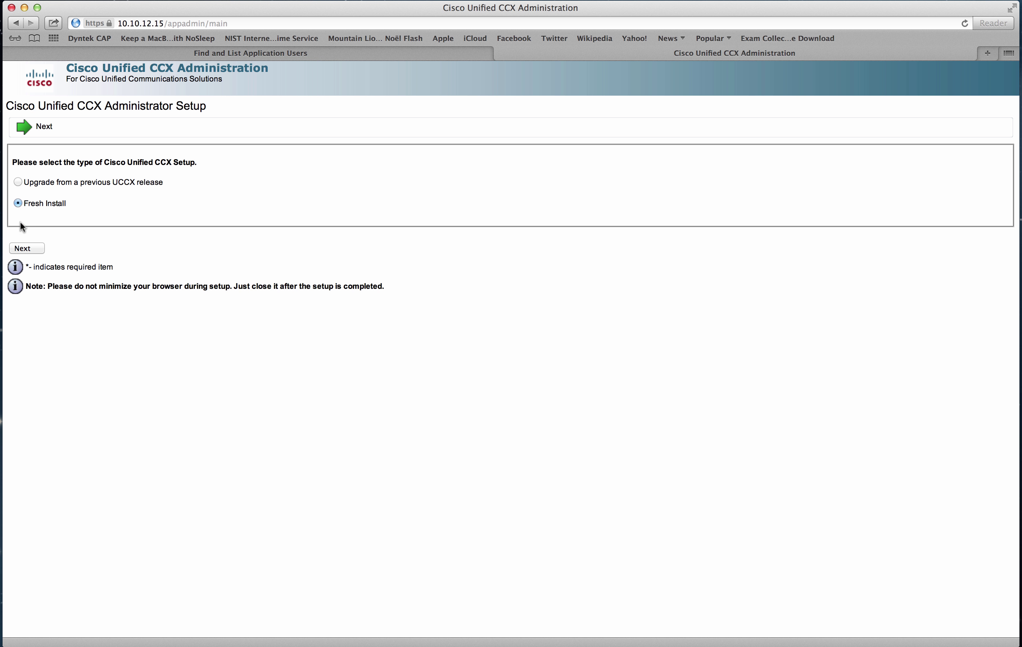
Continue as a Fresh Install to the Service Provider Configuration page.
{"action": "left_click", "coordinate": [26, 248]}
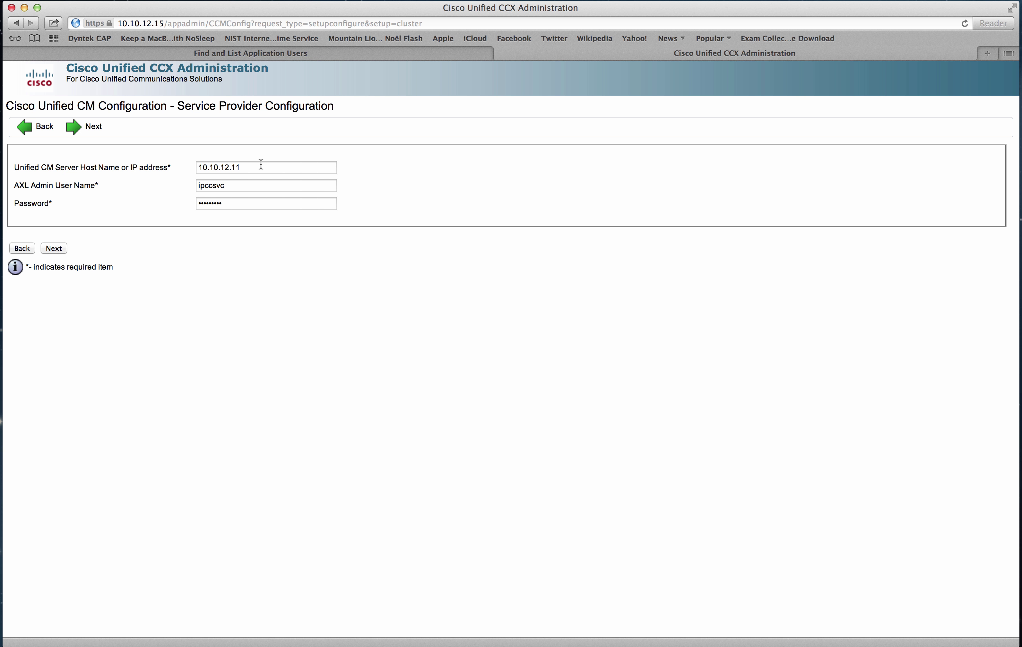
Check server 10.10.12.11 and the AXL user against the CM tab, then submit them.
{"action": "left_click", "coordinate": [247, 167]}
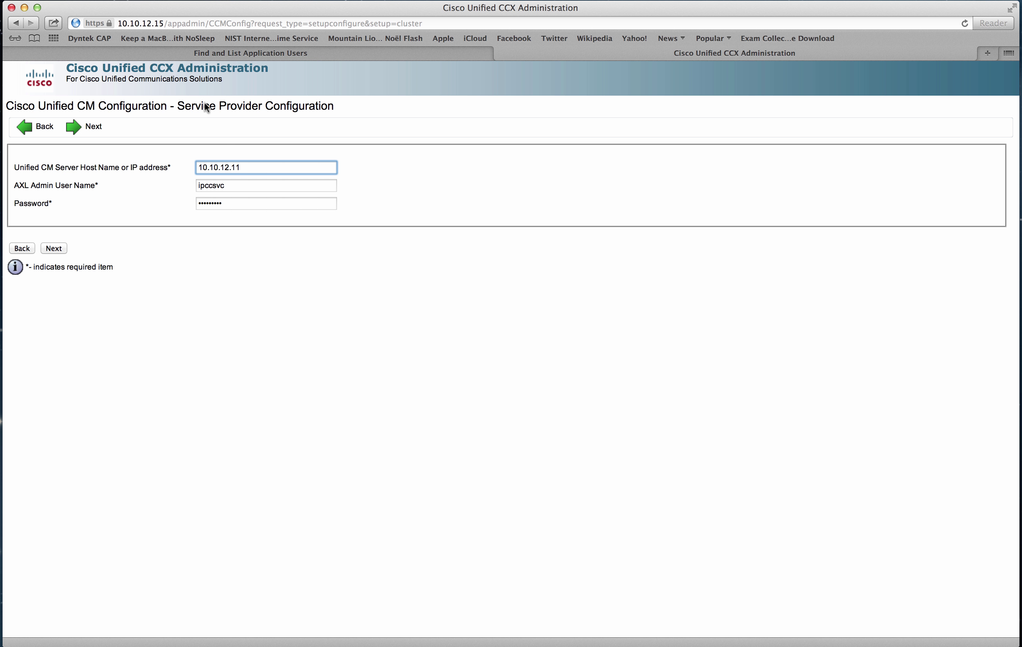
{"action": "left_click", "coordinate": [218, 54]}
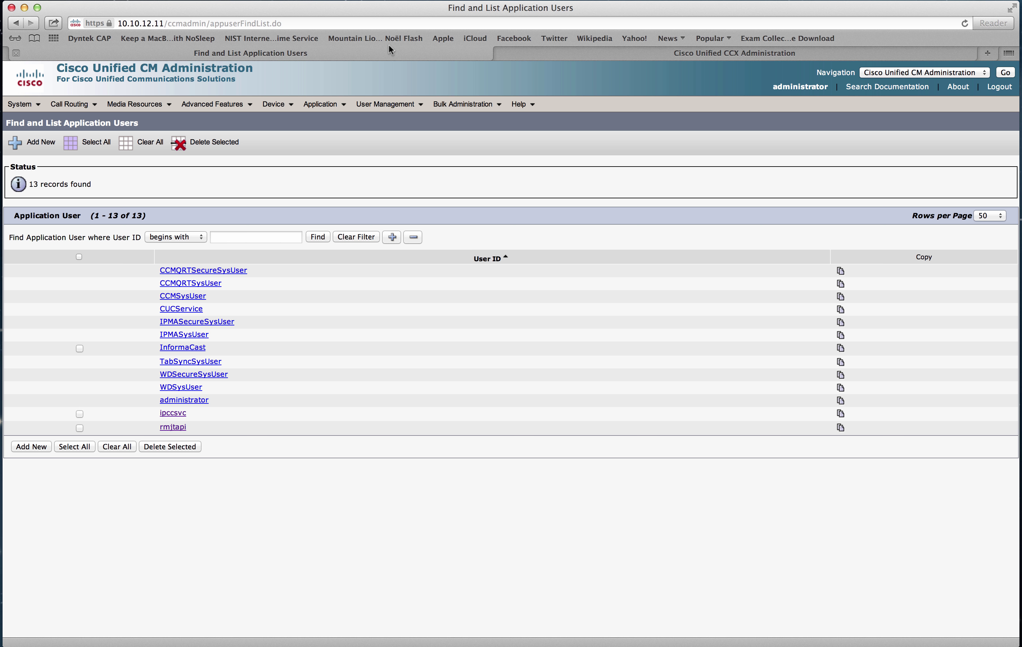
{"action": "left_click", "coordinate": [234, 23]}
{"action": "left_click", "coordinate": [704, 56]}
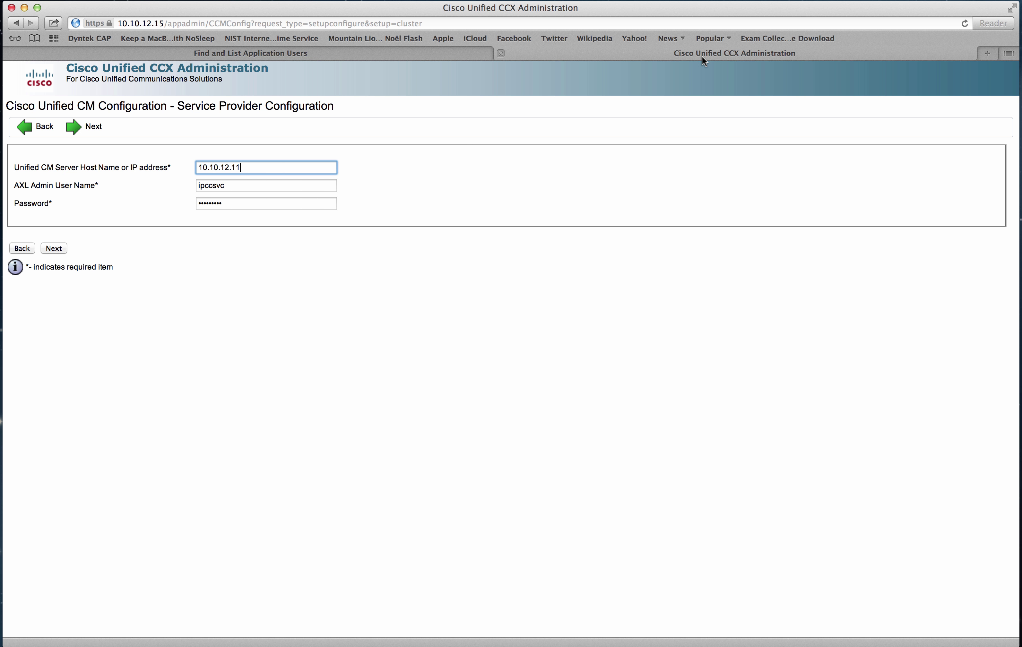
{"action": "left_click", "coordinate": [266, 186]}
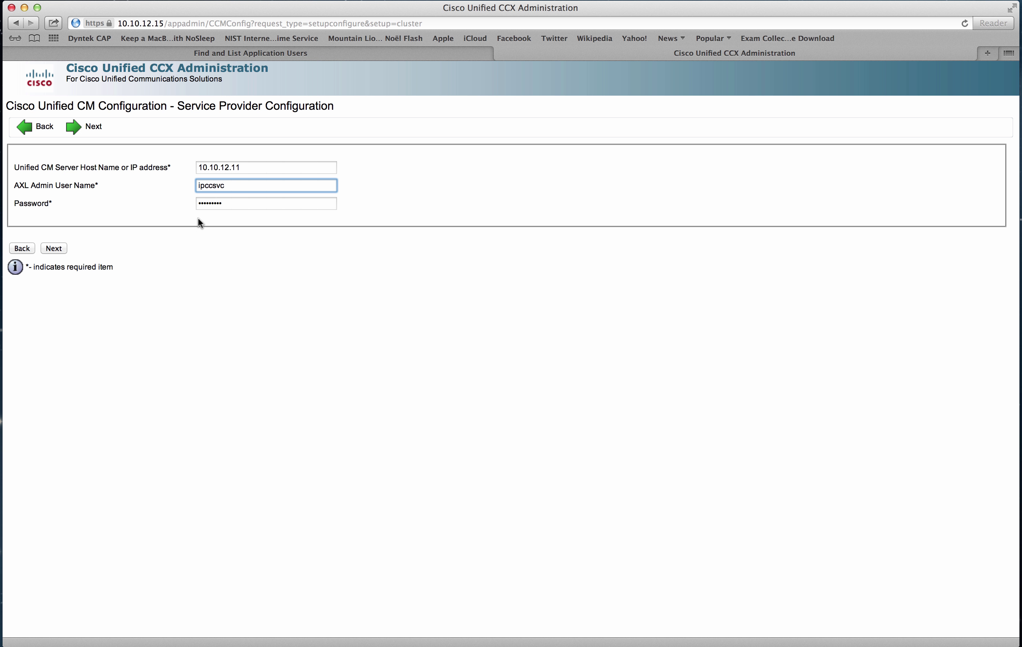
{"action": "left_click", "coordinate": [62, 250]}
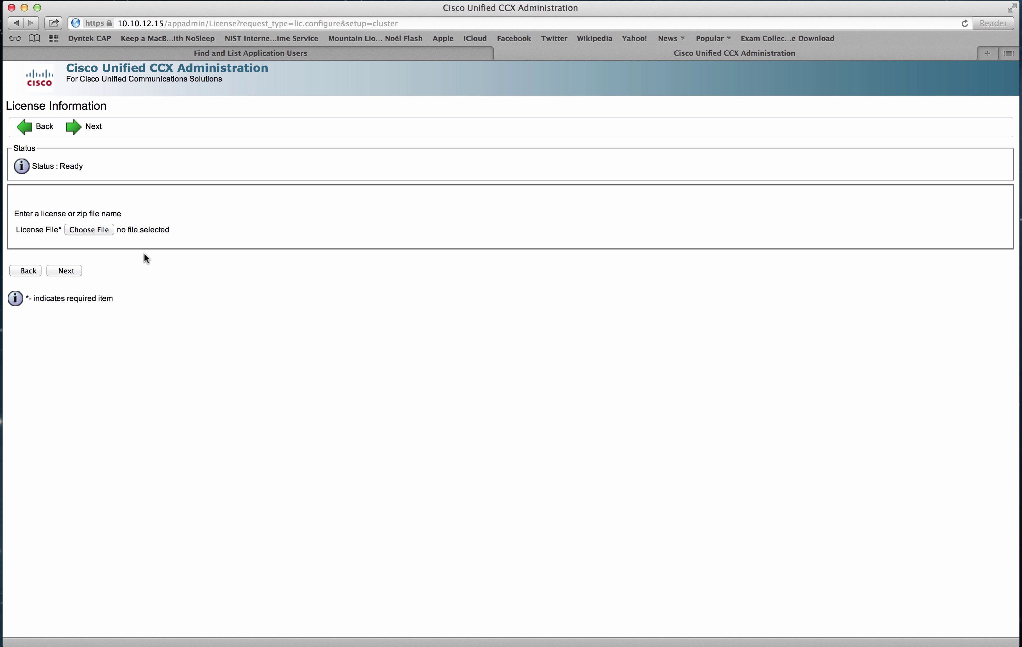
Upload license IPCC40LOCK201404241357389040.lic from the Temp folder and have it validated.
{"action": "left_click", "coordinate": [97, 228]}
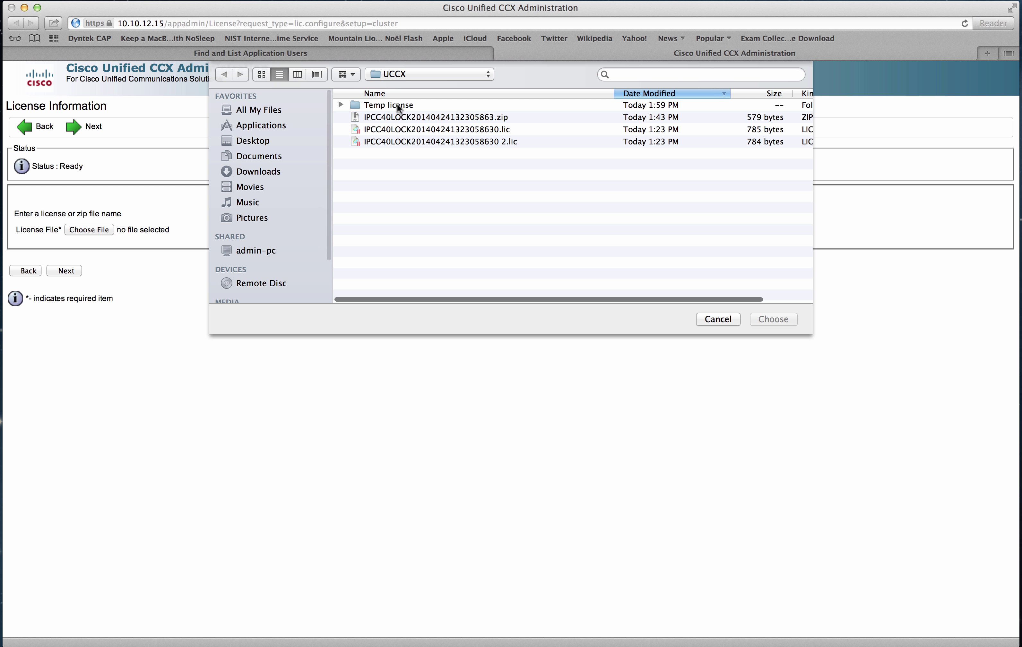
{"action": "double_click", "coordinate": [407, 104]}
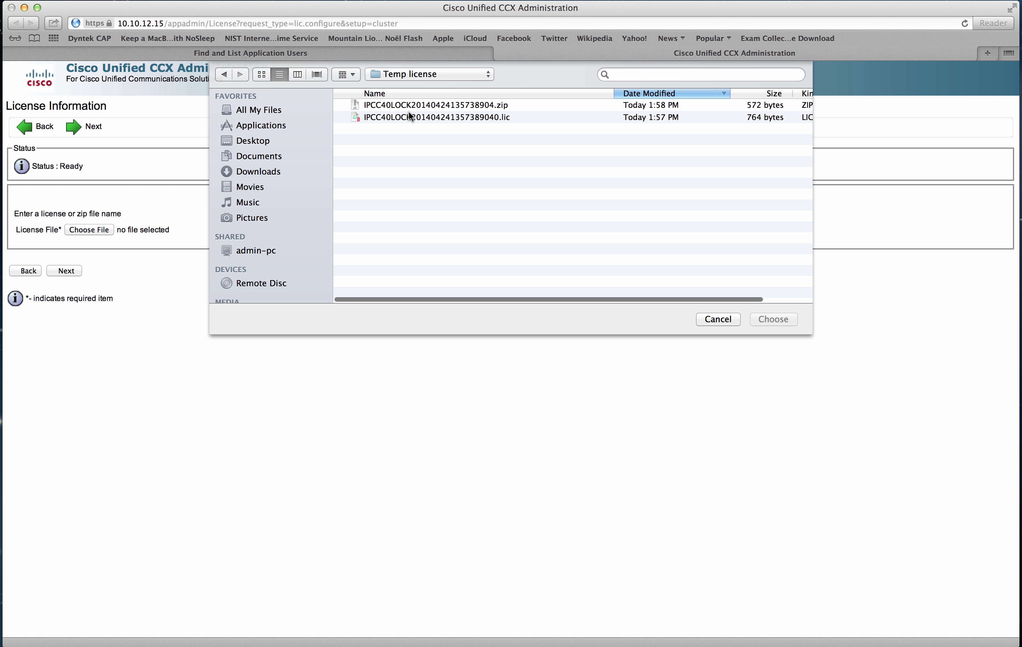
{"action": "left_click", "coordinate": [418, 116]}
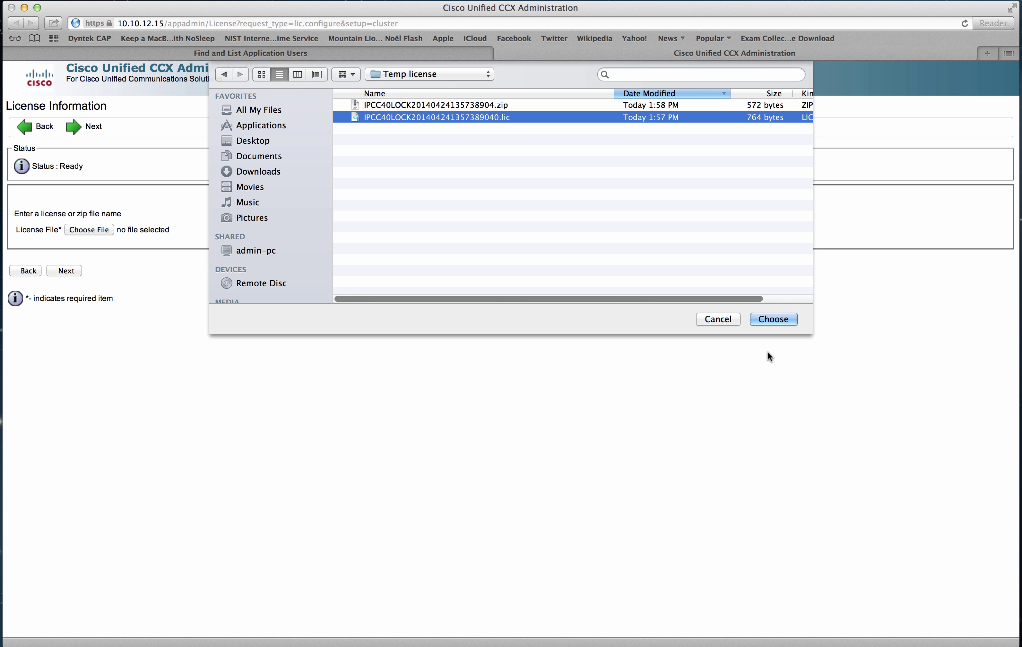
{"action": "left_click", "coordinate": [789, 321]}
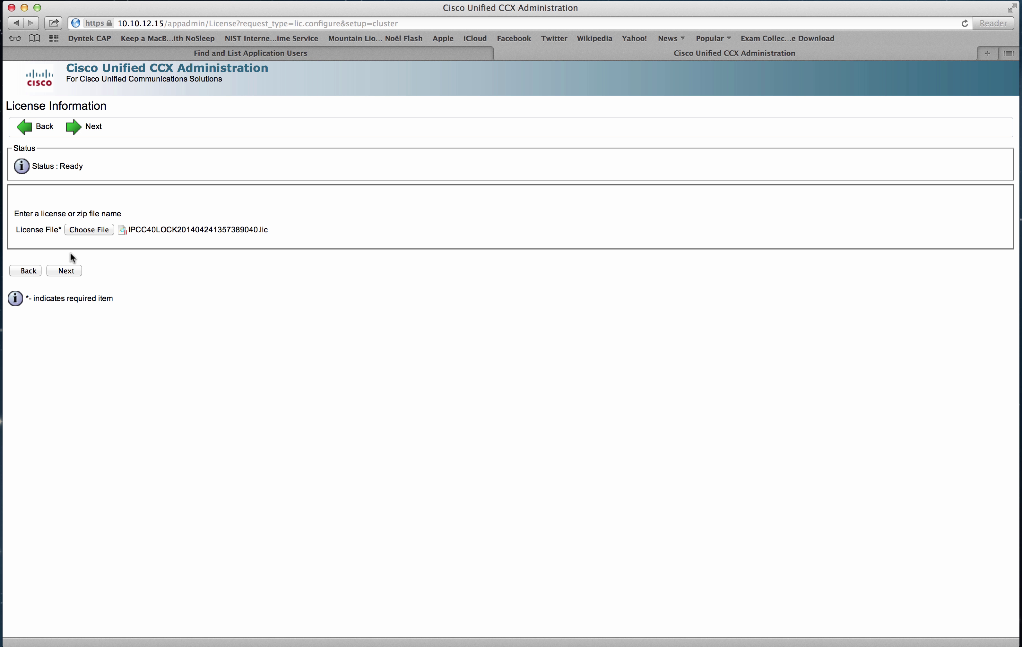
{"action": "left_click", "coordinate": [68, 269]}
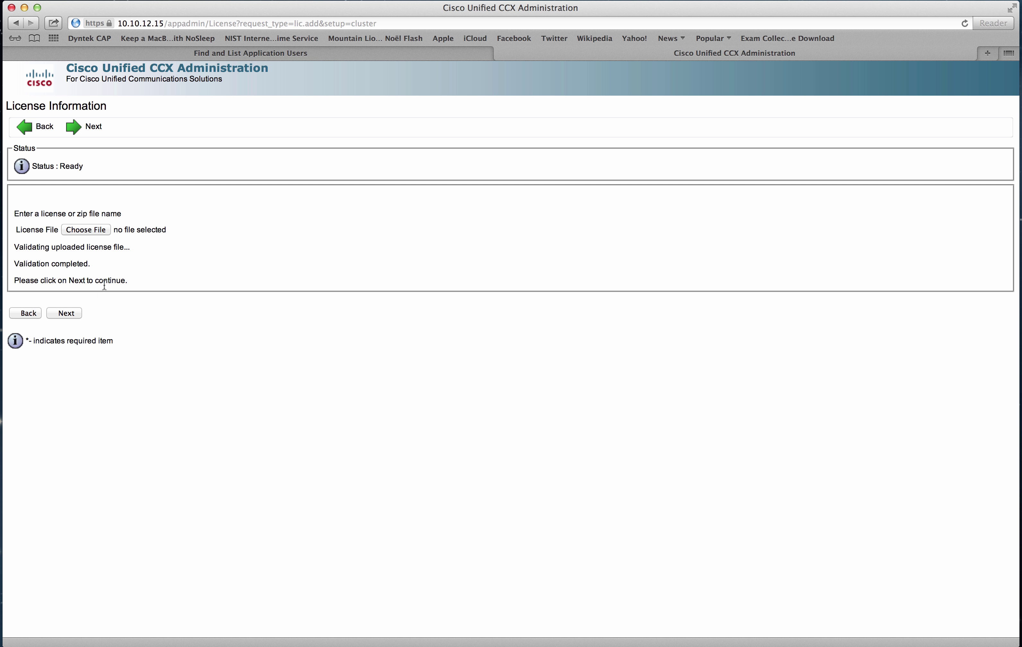
Continue past licensing and wait until all eight components show Activated.
{"action": "left_click", "coordinate": [78, 313]}
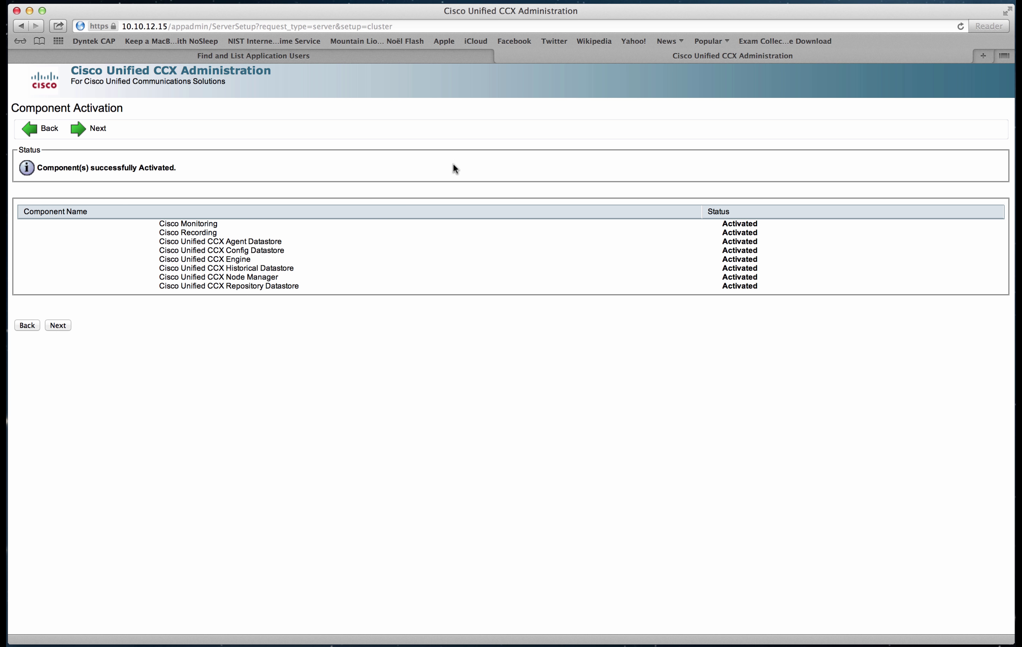
Proceed through Component and Publisher Activation, accepting the three publisher datastores.
{"action": "left_click", "coordinate": [61, 324]}
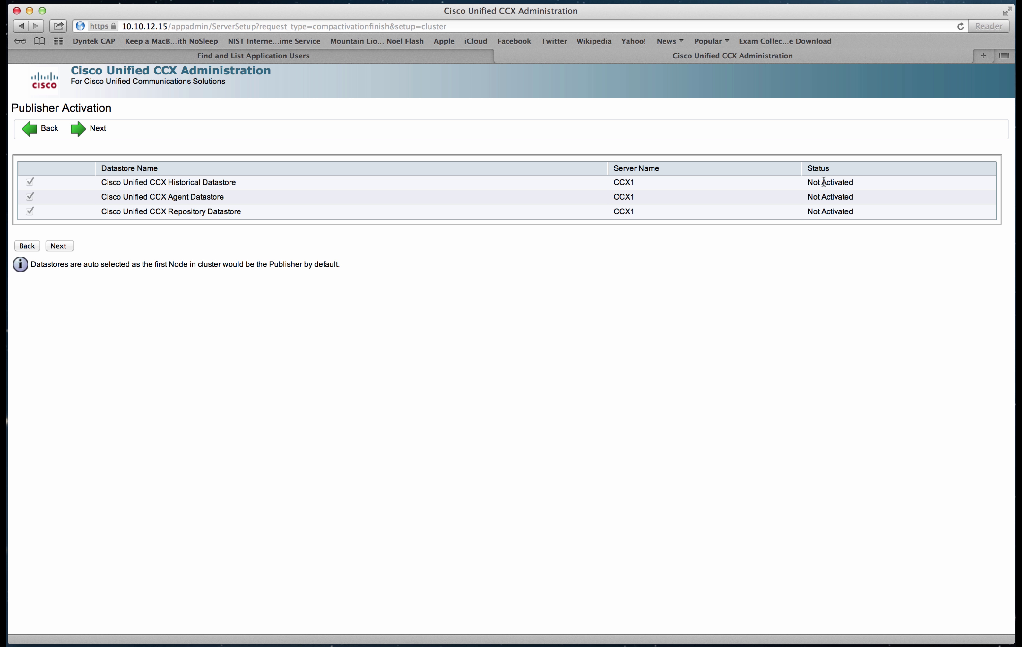
{"action": "left_click", "coordinate": [65, 247]}
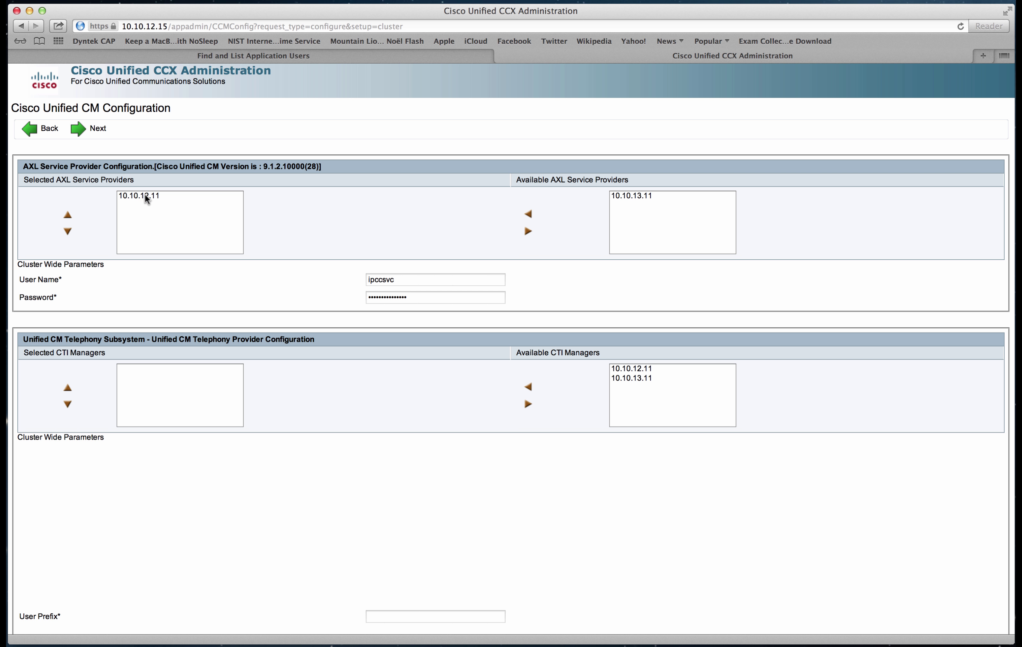
Add 10.10.13.11 to the selected AXL service providers alongside 10.10.12.11.
{"action": "left_click", "coordinate": [153, 199]}
{"action": "left_click", "coordinate": [621, 200]}
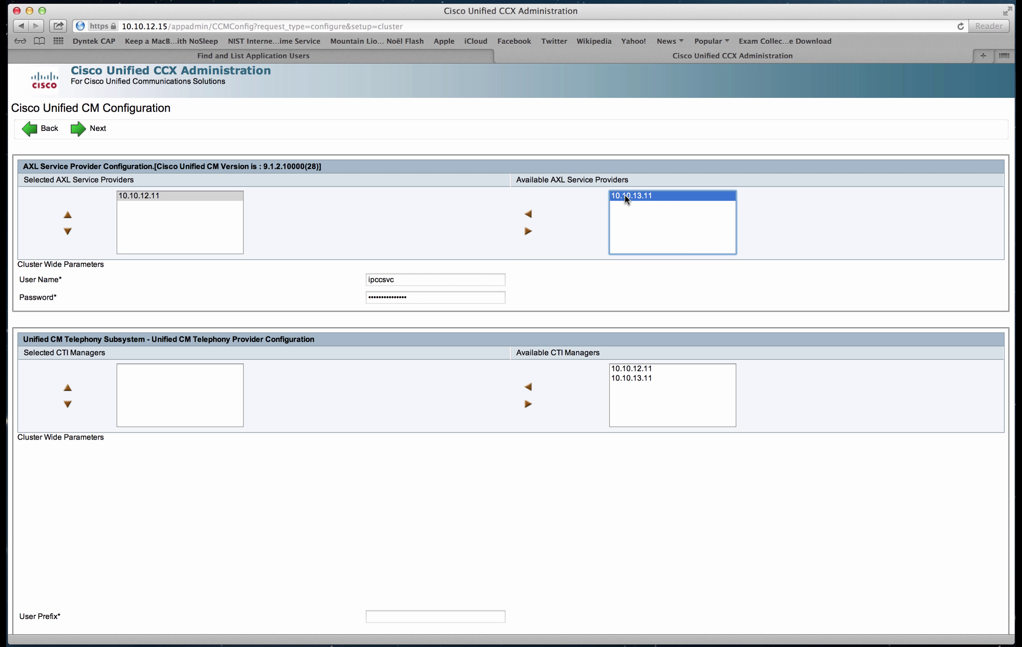
{"action": "left_click", "coordinate": [529, 218]}
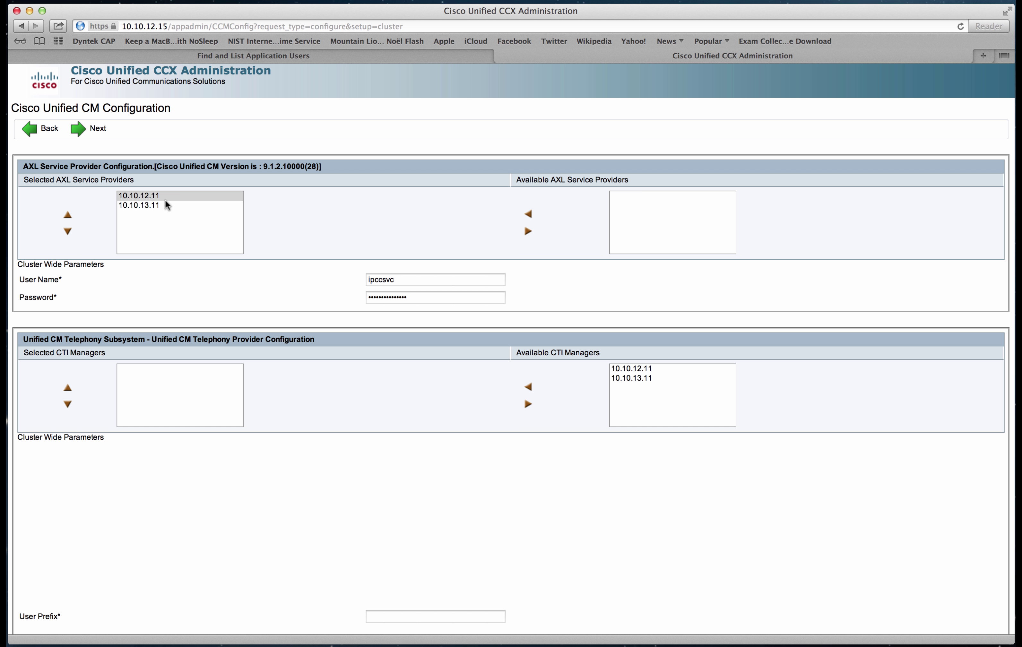
Select 10.10.12.11 and 10.10.13.11 as telephony CTI managers and start on the User Prefix field.
{"action": "left_click", "coordinate": [629, 369]}
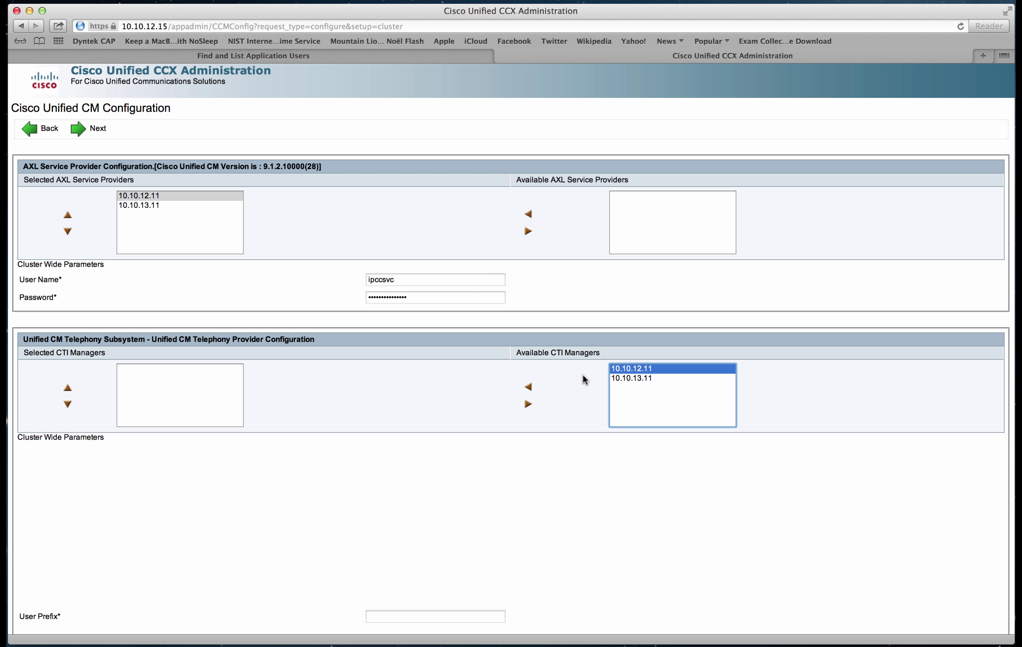
{"action": "left_click", "coordinate": [529, 388]}
{"action": "left_click", "coordinate": [642, 371]}
{"action": "left_click", "coordinate": [529, 387]}
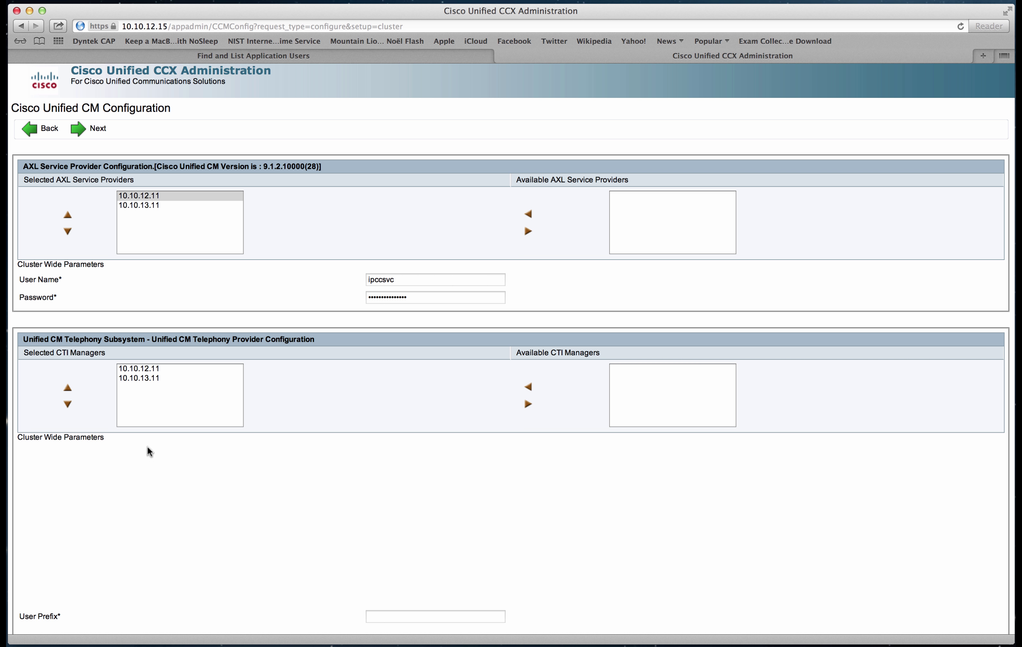
{"action": "scroll", "coordinate": [164, 458], "scroll_direction": "down", "scroll_amount": 5}
{"action": "scroll", "coordinate": [166, 467], "scroll_direction": "up", "scroll_amount": 4}
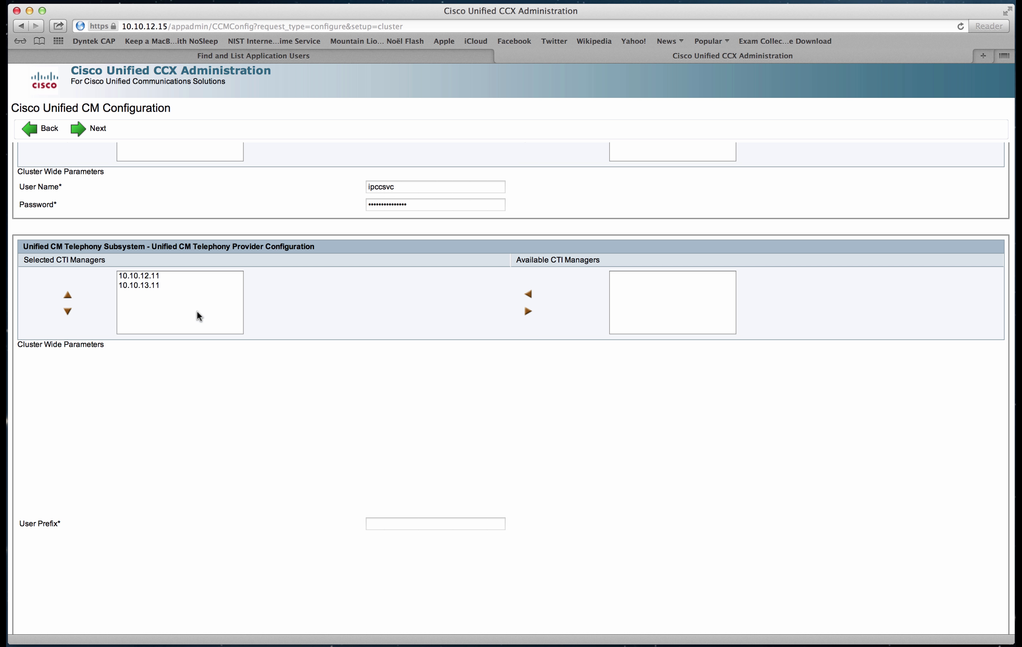
{"action": "scroll", "coordinate": [276, 443], "scroll_direction": "down", "scroll_amount": 4}
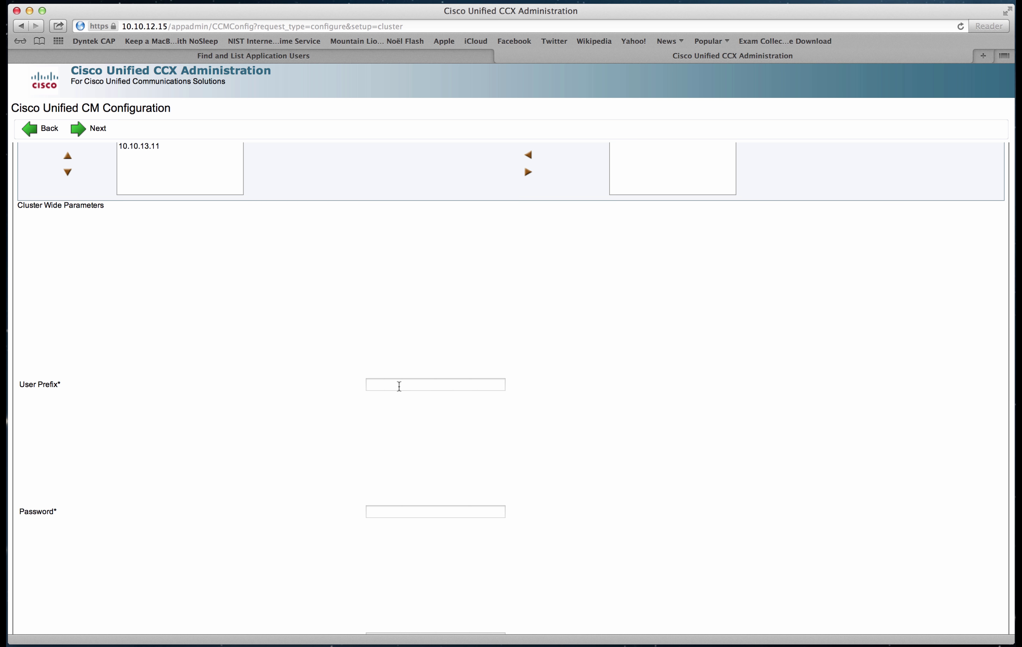
{"action": "left_click", "coordinate": [402, 386]}
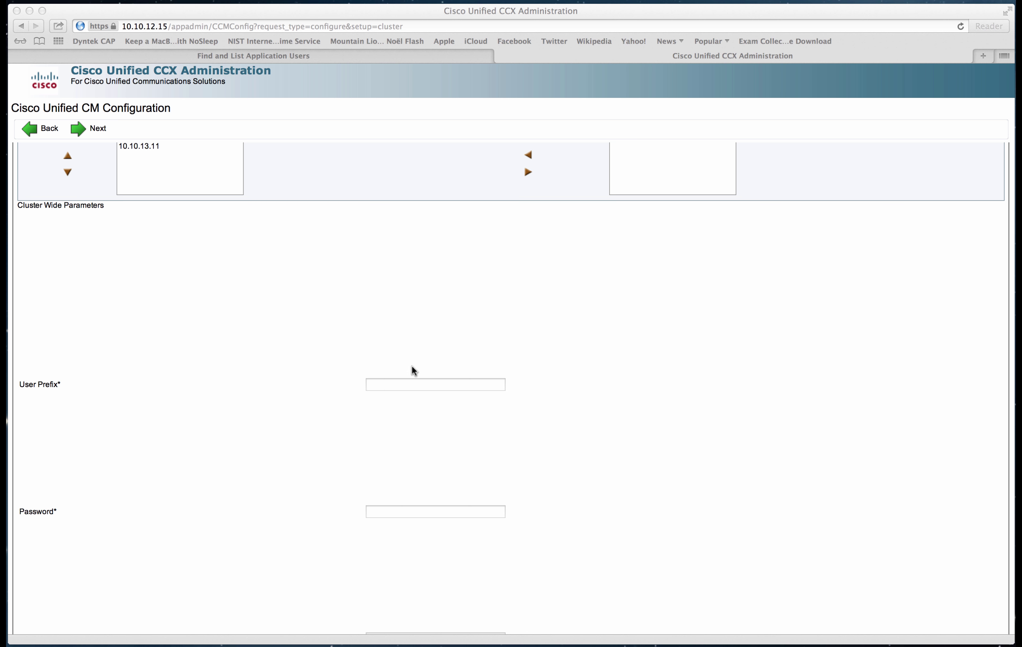
{"action": "left_click", "coordinate": [400, 386]}
Add CTI managers 10.10.12.11 and 10.10.13.11 to the RmCm provider's selected list.
{"action": "scroll", "coordinate": [332, 414], "scroll_direction": "down", "scroll_amount": 2}
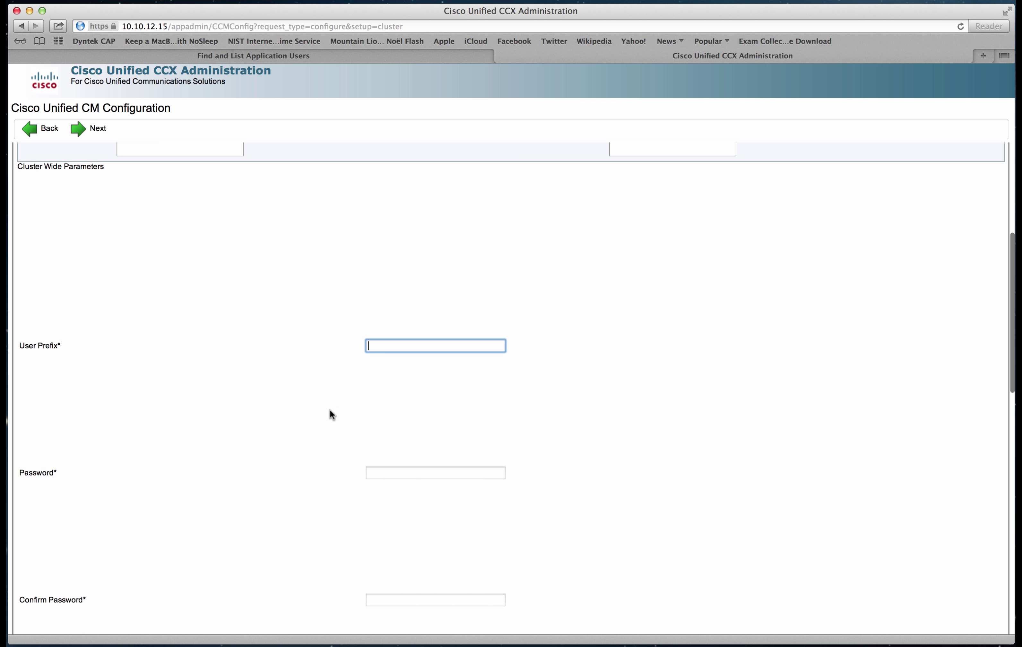
{"action": "scroll", "coordinate": [302, 397], "scroll_direction": "down", "scroll_amount": 5}
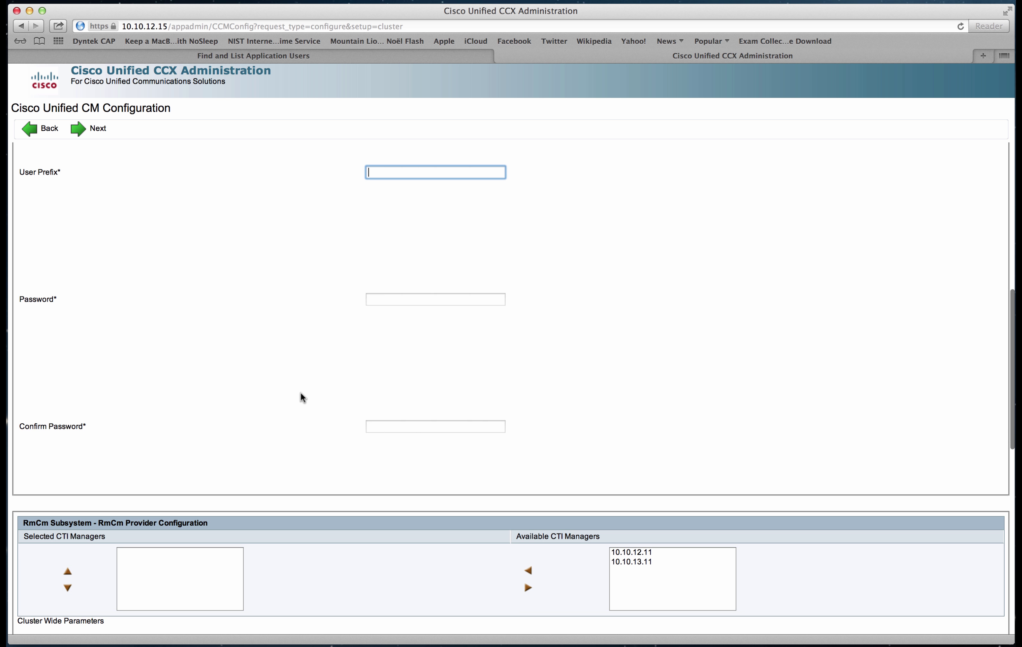
{"action": "scroll", "coordinate": [302, 397], "scroll_direction": "down", "scroll_amount": 5}
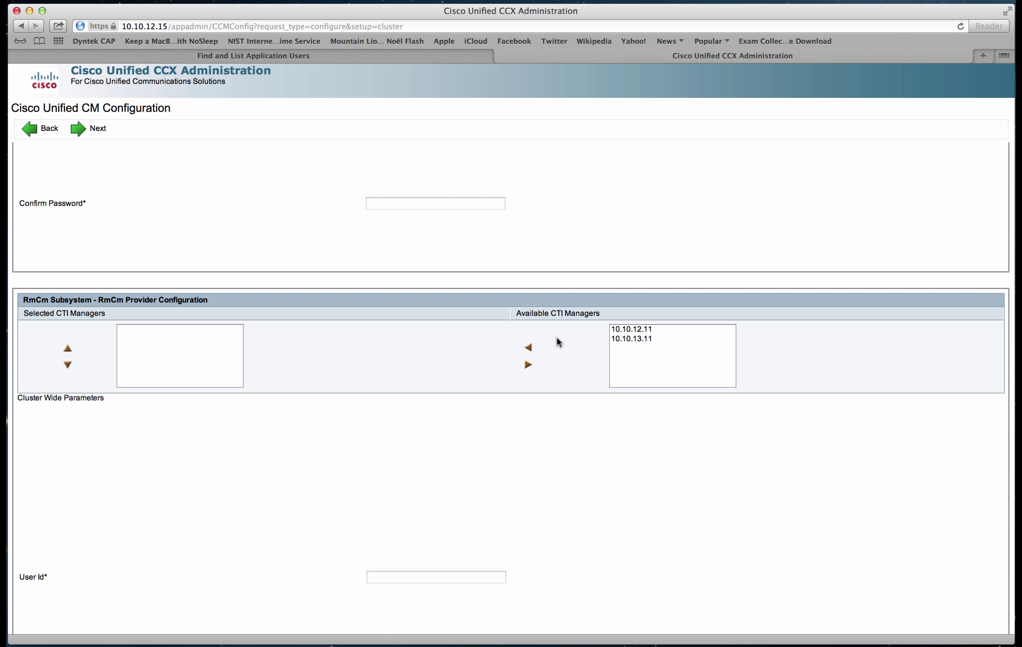
{"action": "left_click", "coordinate": [655, 330]}
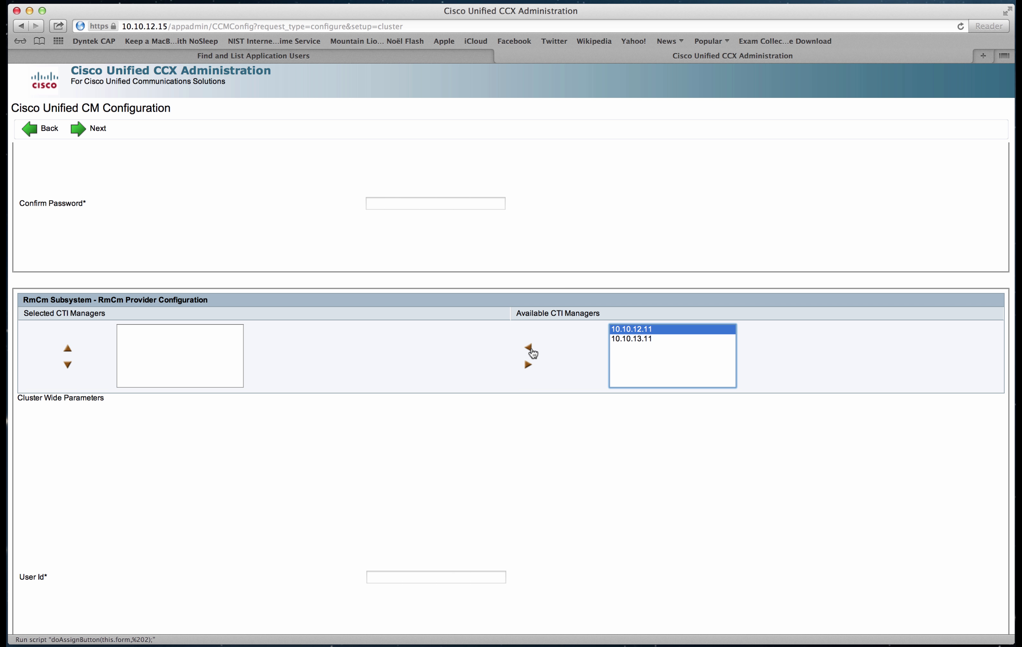
{"action": "left_click", "coordinate": [530, 349]}
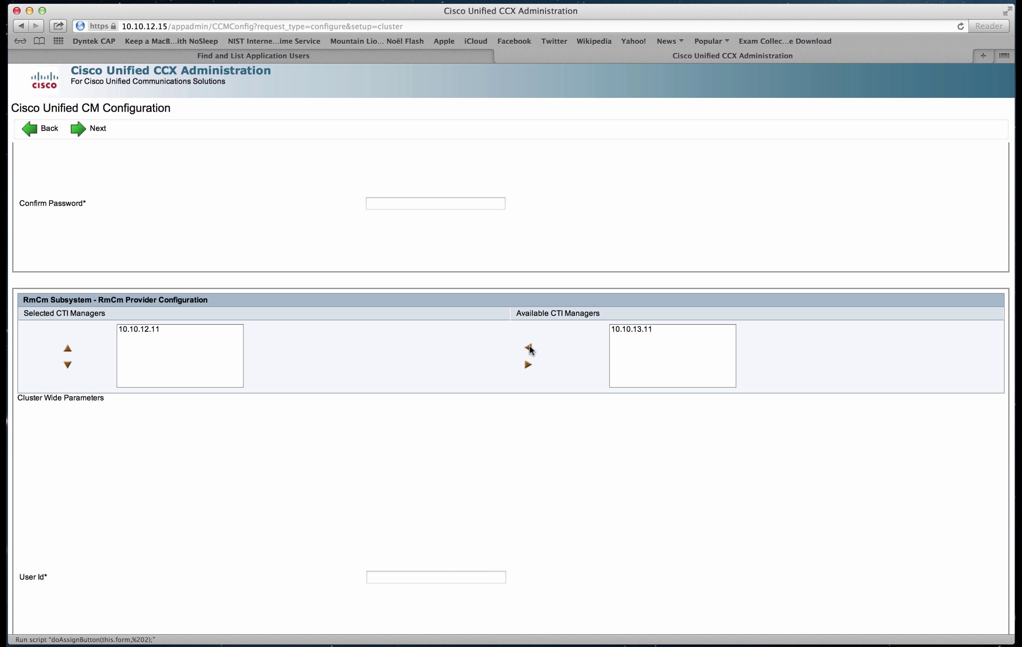
{"action": "left_click", "coordinate": [617, 333]}
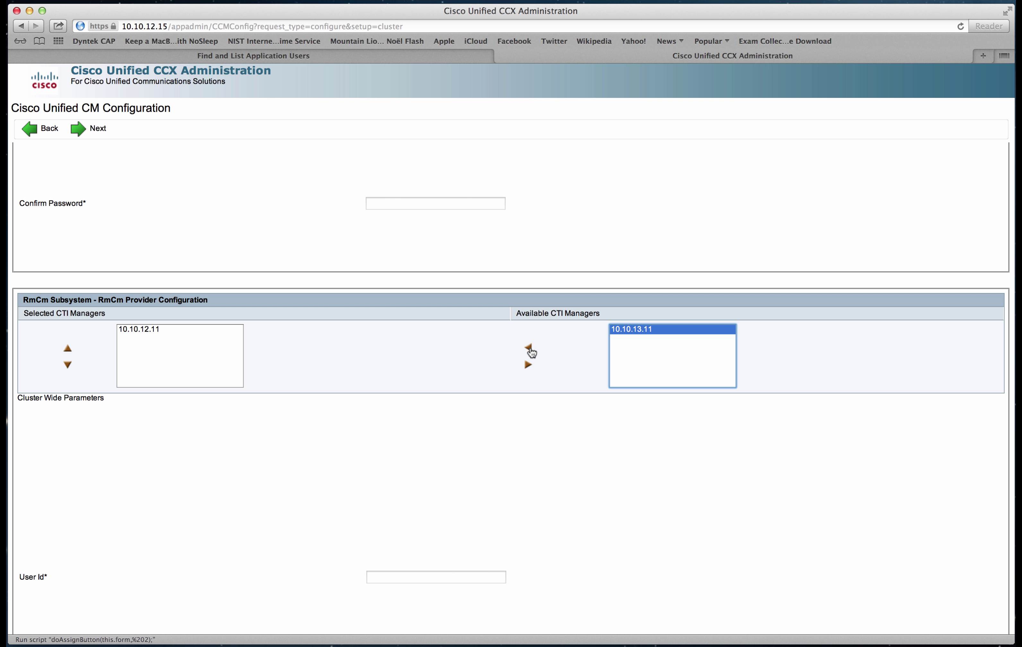
{"action": "left_click", "coordinate": [528, 348]}
Enter RmCm User Id rmjtapi and its password, moving on to the confirmation field.
{"action": "scroll", "coordinate": [466, 431], "scroll_direction": "down", "scroll_amount": 5}
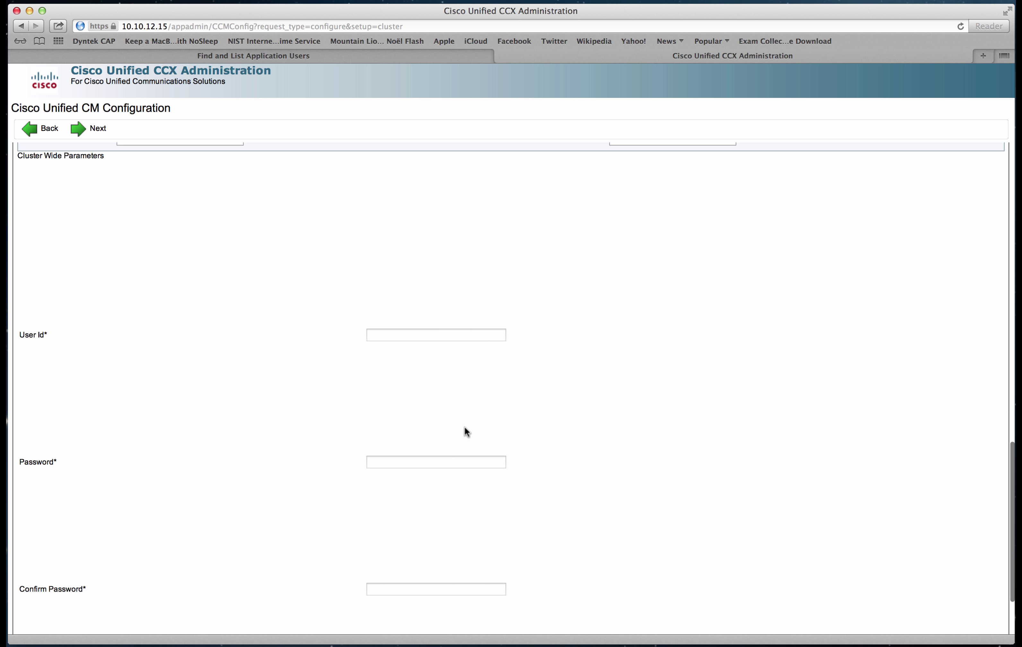
{"action": "scroll", "coordinate": [384, 347], "scroll_direction": "up", "scroll_amount": 2}
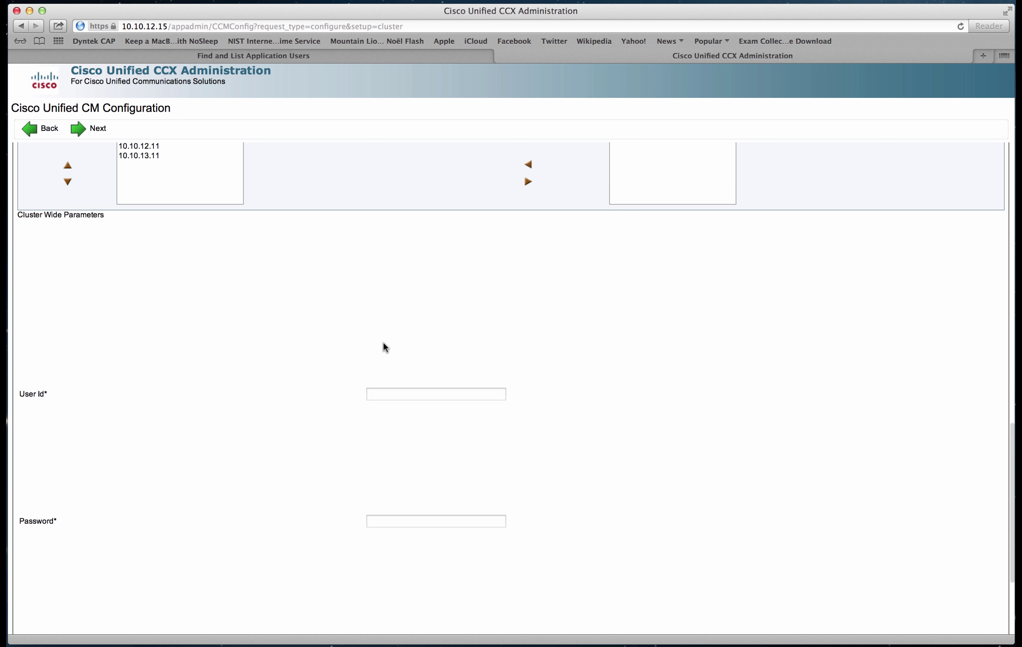
{"action": "scroll", "coordinate": [385, 347], "scroll_direction": "up", "scroll_amount": 4}
{"action": "scroll", "coordinate": [385, 348], "scroll_direction": "down", "scroll_amount": 6}
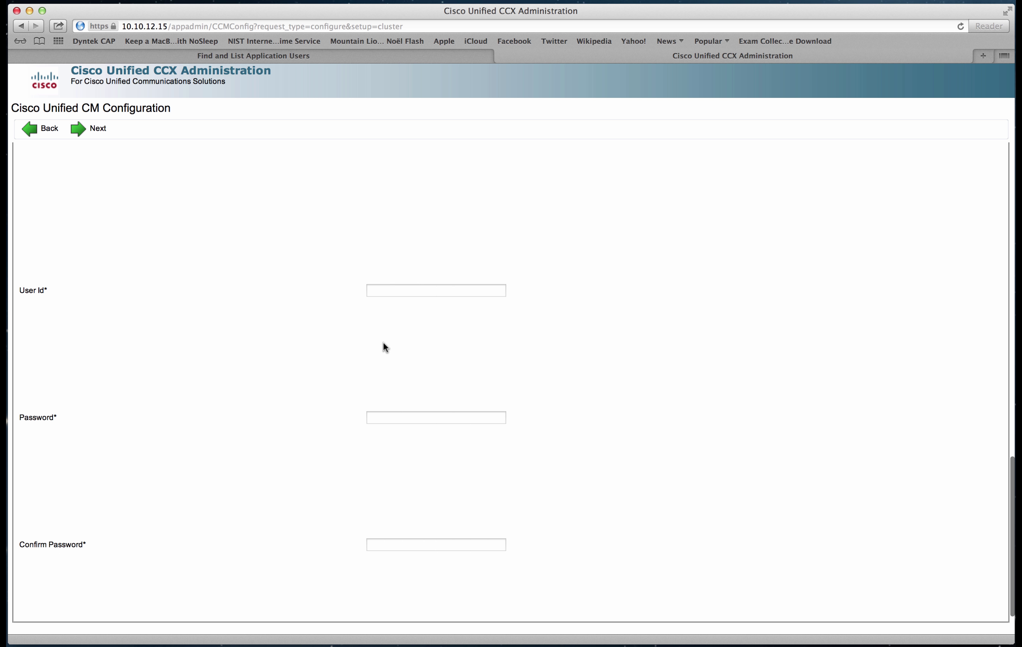
{"action": "left_click", "coordinate": [389, 291]}
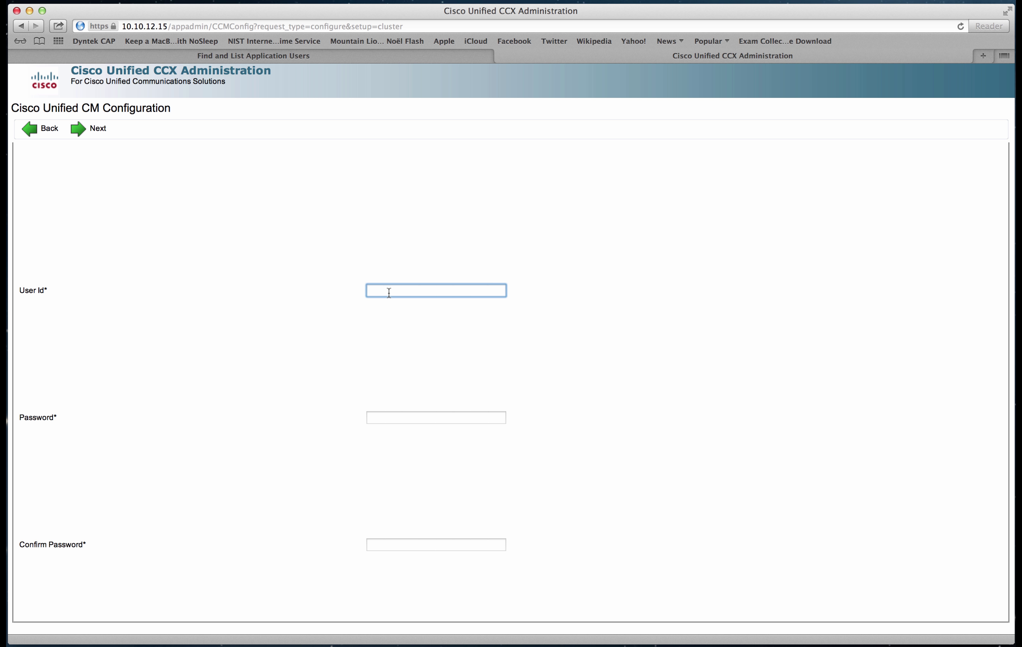
{"action": "type", "text": "rmjtapi"}
{"action": "left_click", "coordinate": [385, 417]}
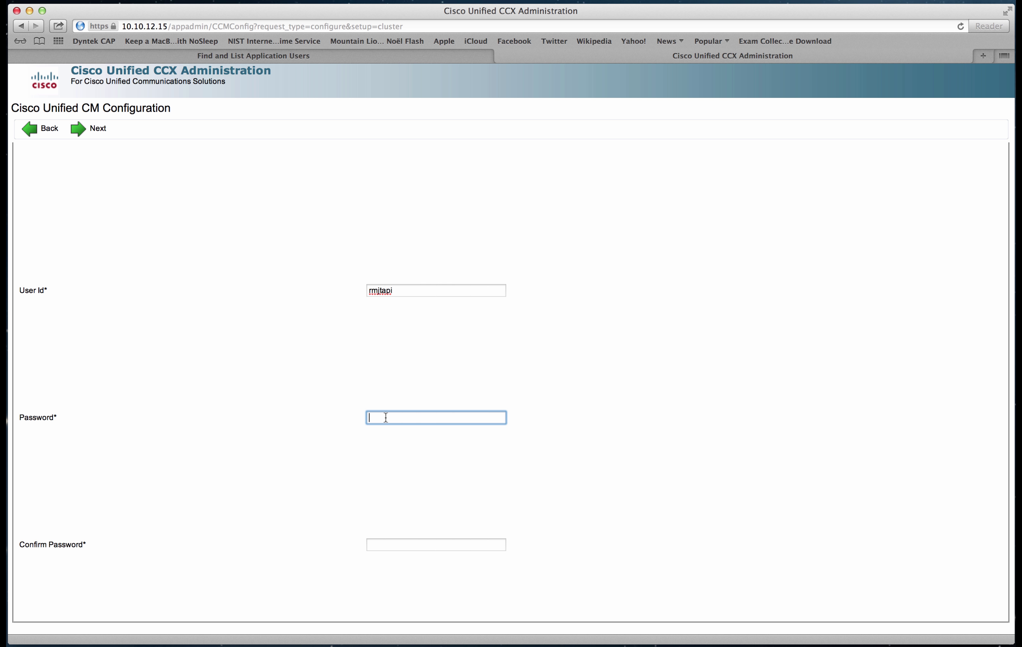
{"action": "type", "text": "cisco1234"}
{"action": "key", "text": "Tab"}
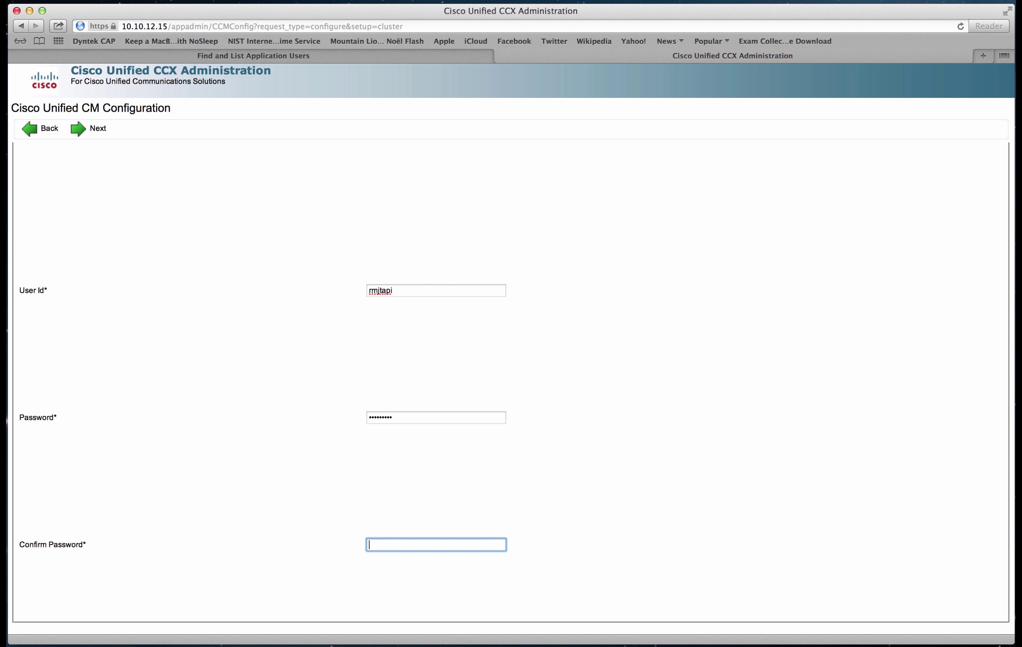
{"action": "type", "text": "cisco1234"}
{"action": "key", "text": "super+Tab"}
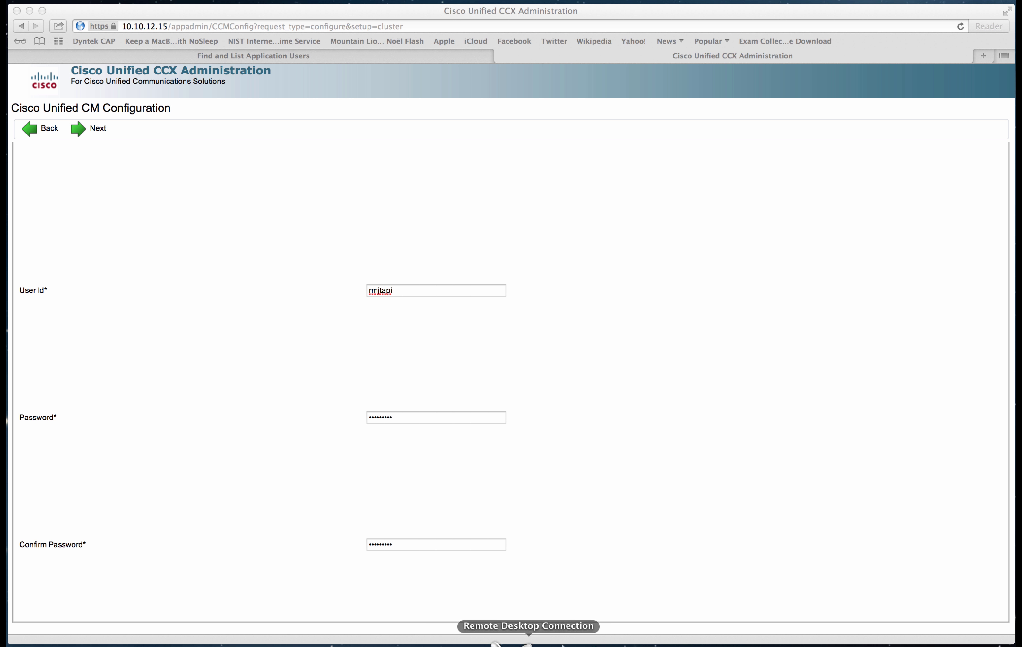
Back in the configuration form, enter telephony User Prefix jtapi.
{"action": "left_click", "coordinate": [686, 423]}
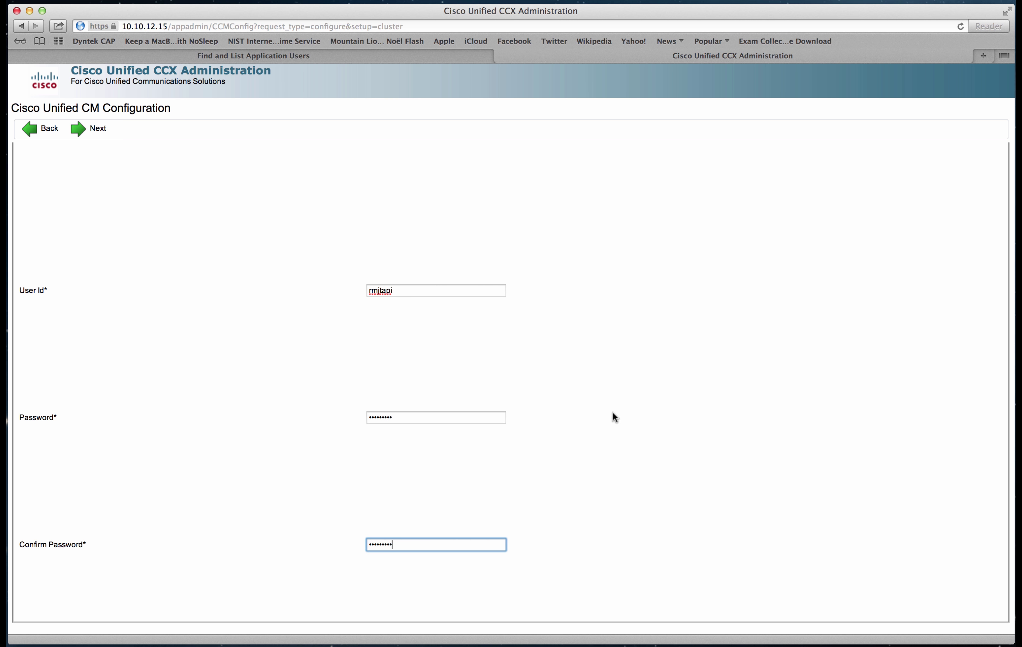
{"action": "scroll", "coordinate": [613, 412], "scroll_direction": "up", "scroll_amount": 7}
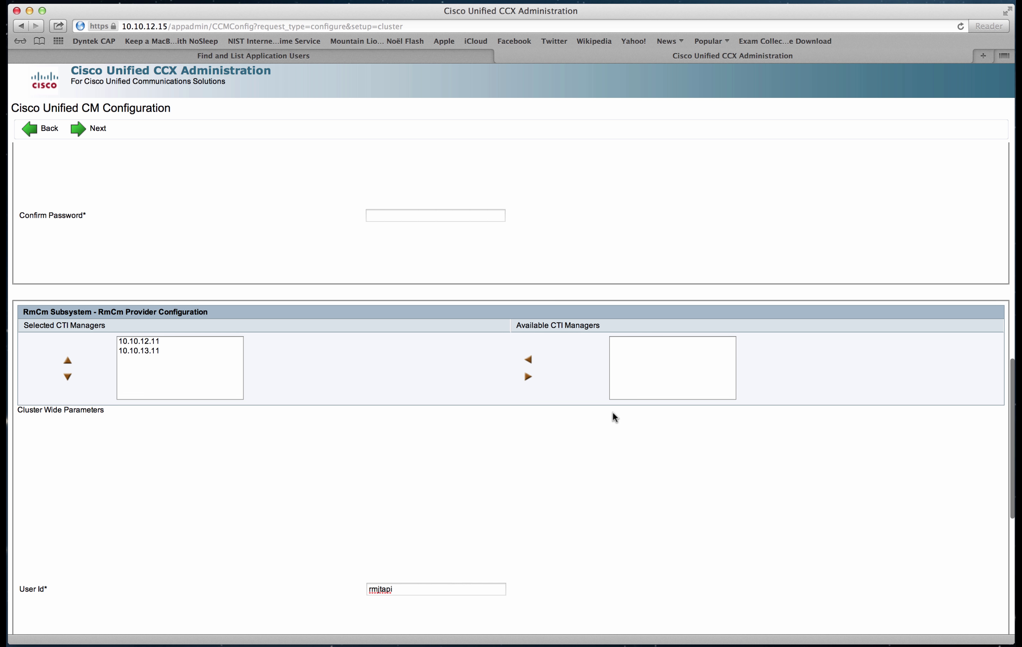
{"action": "scroll", "coordinate": [612, 418], "scroll_direction": "down", "scroll_amount": 8}
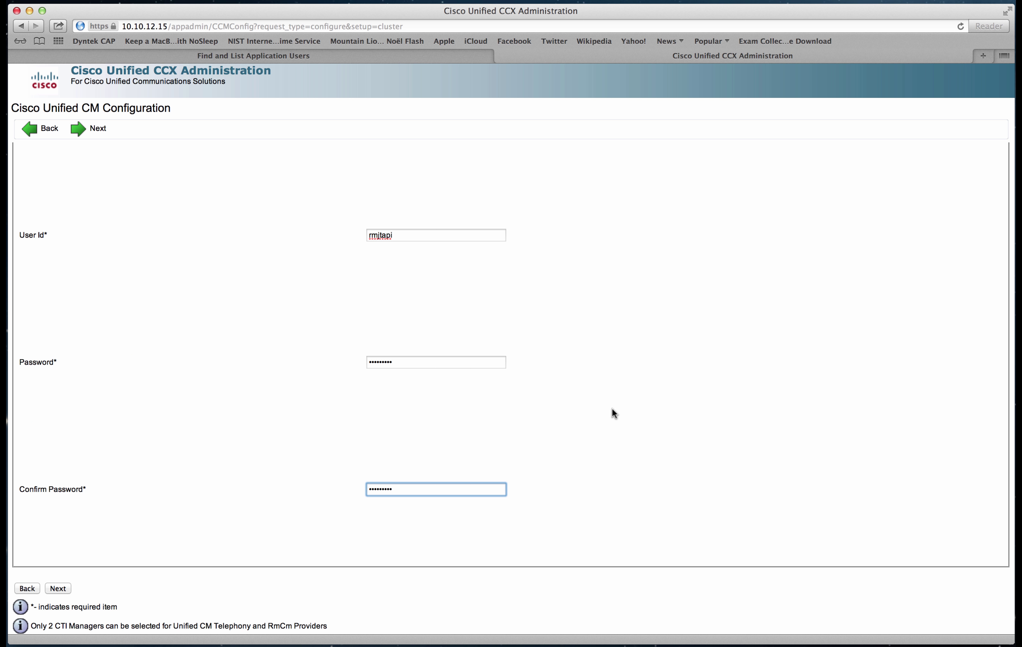
{"action": "scroll", "coordinate": [611, 409], "scroll_direction": "up", "scroll_amount": 8}
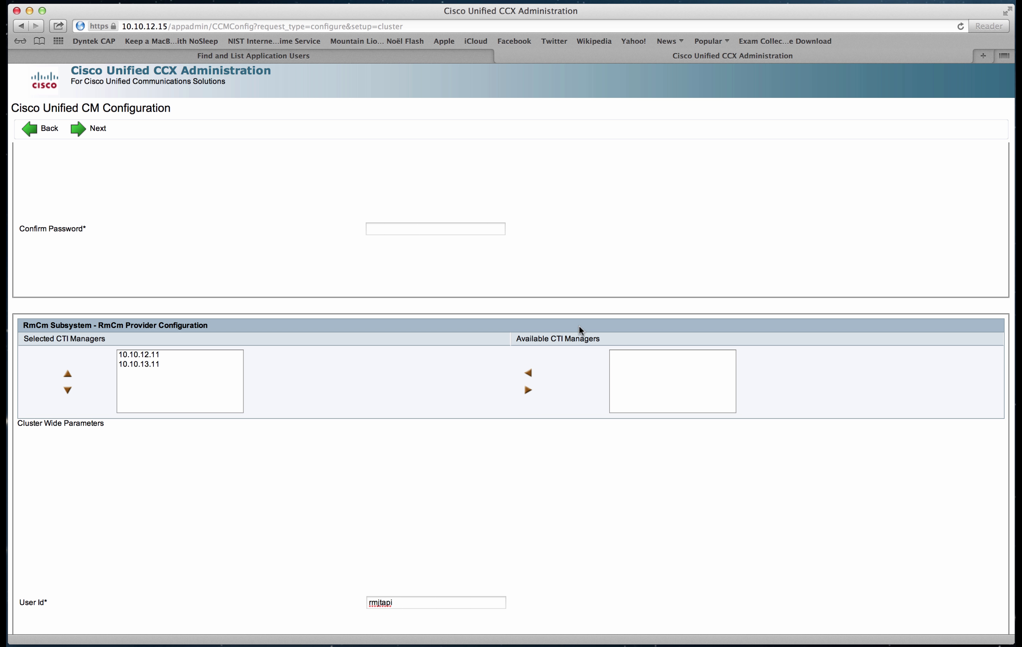
{"action": "scroll", "coordinate": [594, 316], "scroll_direction": "up", "scroll_amount": 4}
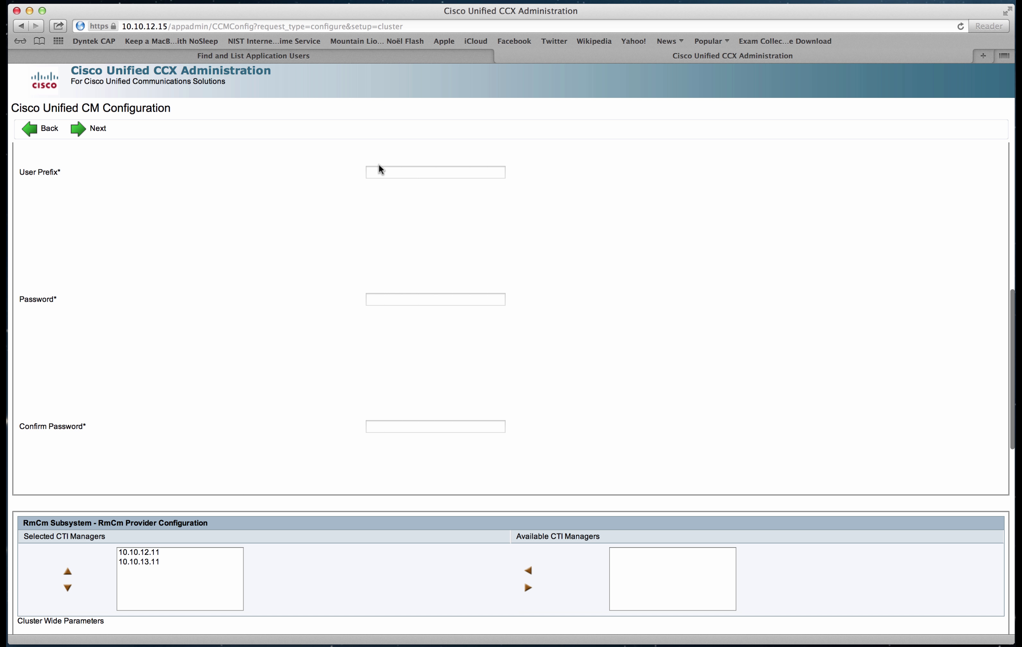
{"action": "left_click", "coordinate": [387, 171]}
{"action": "type", "text": "jtapi"}
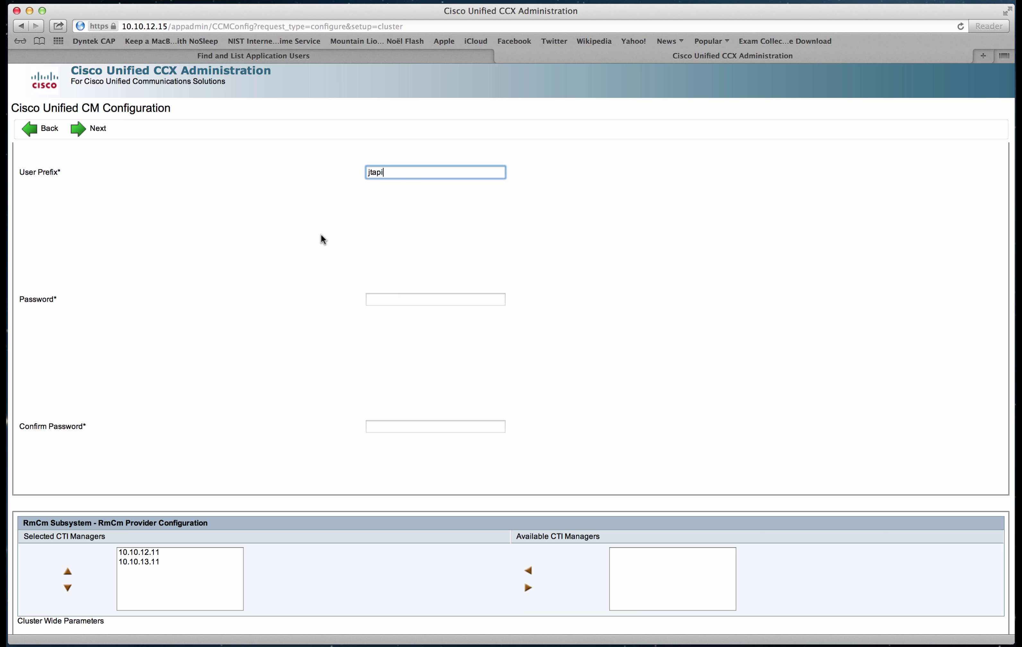
Fill in the telephony password and its confirmation, then scroll through the form.
{"action": "left_click", "coordinate": [389, 295]}
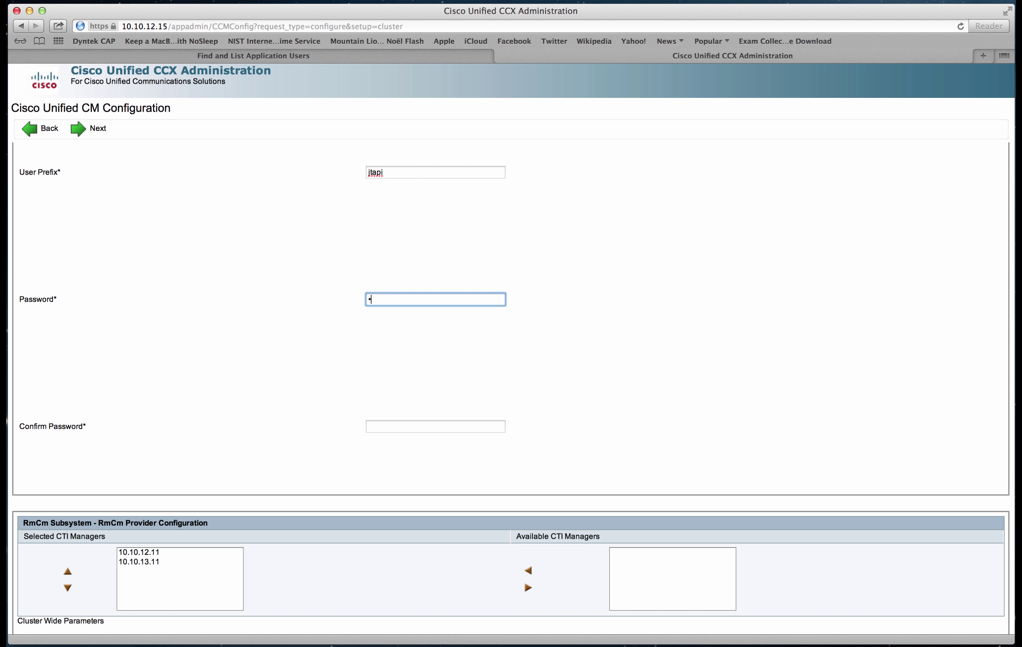
{"action": "type", "text": "•••••••••"}
{"action": "key", "text": "Tab"}
{"action": "type", "text": "••••••••"}
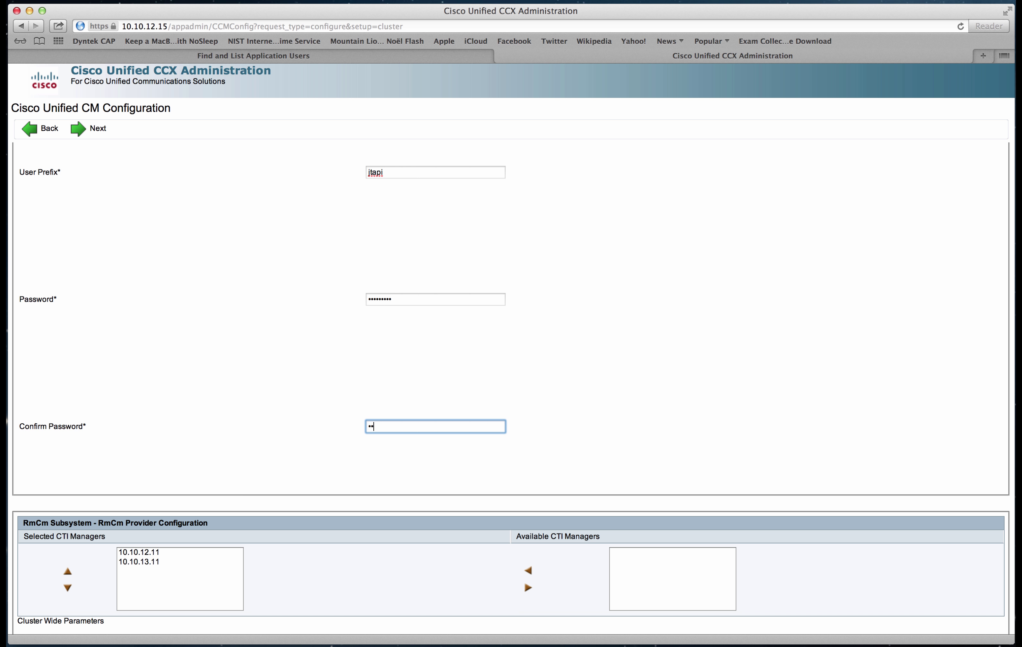
{"action": "type", "text": "•"}
{"action": "scroll", "coordinate": [326, 317], "scroll_direction": "up", "scroll_amount": 3}
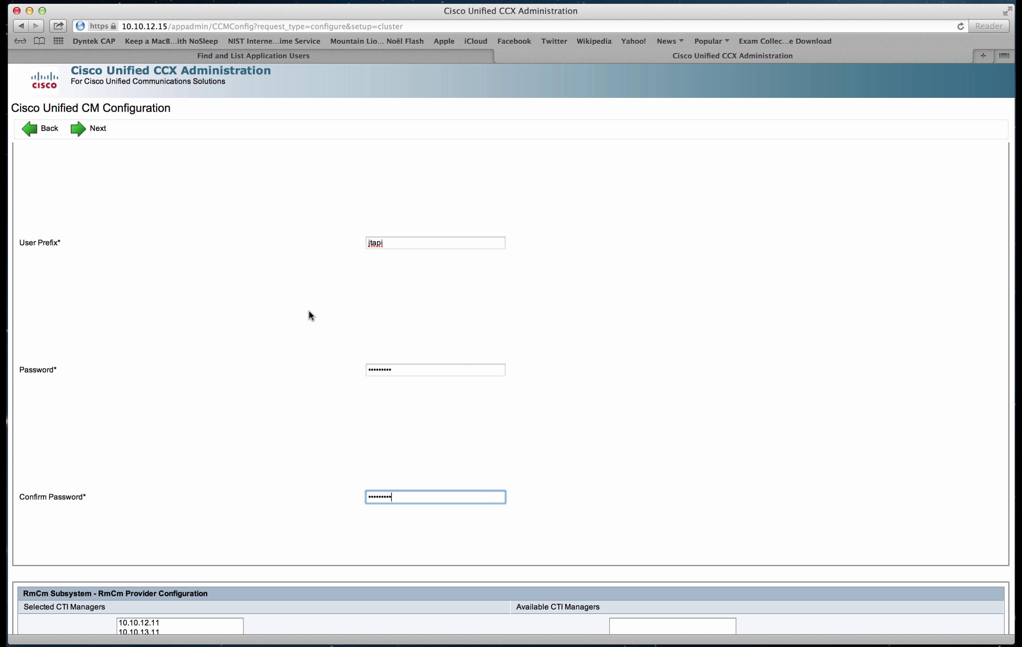
{"action": "scroll", "coordinate": [310, 315], "scroll_direction": "up", "scroll_amount": 10}
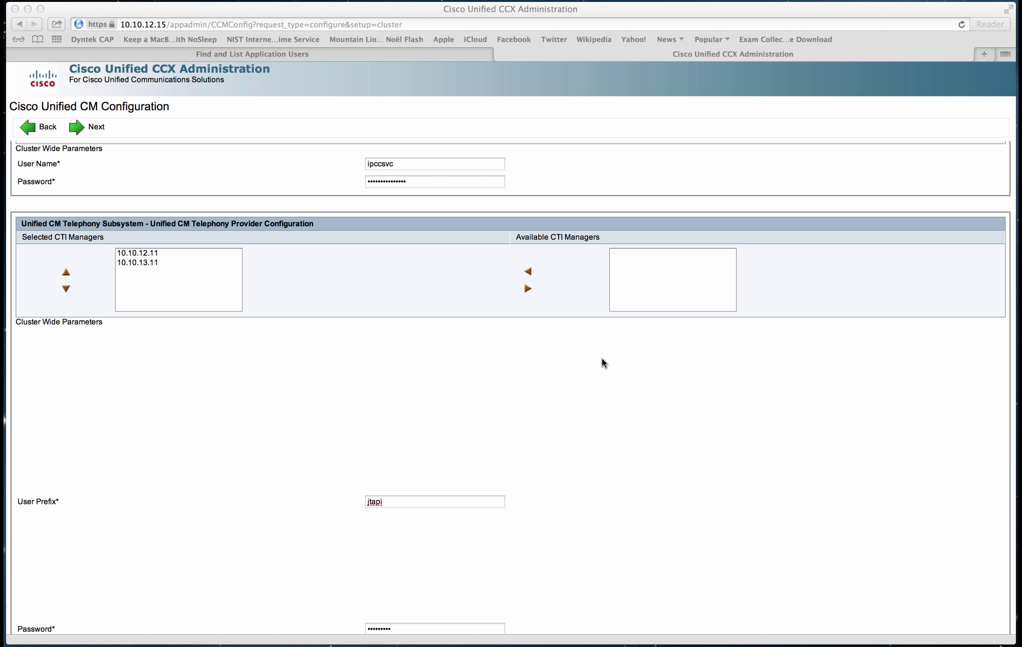
{"action": "scroll", "coordinate": [530, 424], "scroll_direction": "down", "scroll_amount": 3}
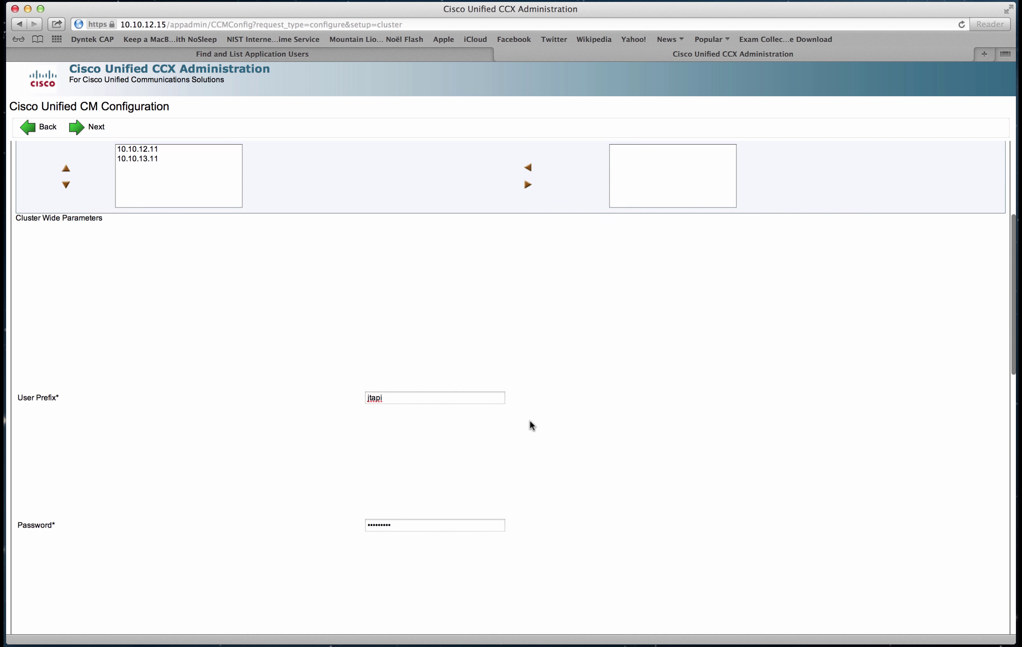
{"action": "scroll", "coordinate": [531, 426], "scroll_direction": "down", "scroll_amount": 1}
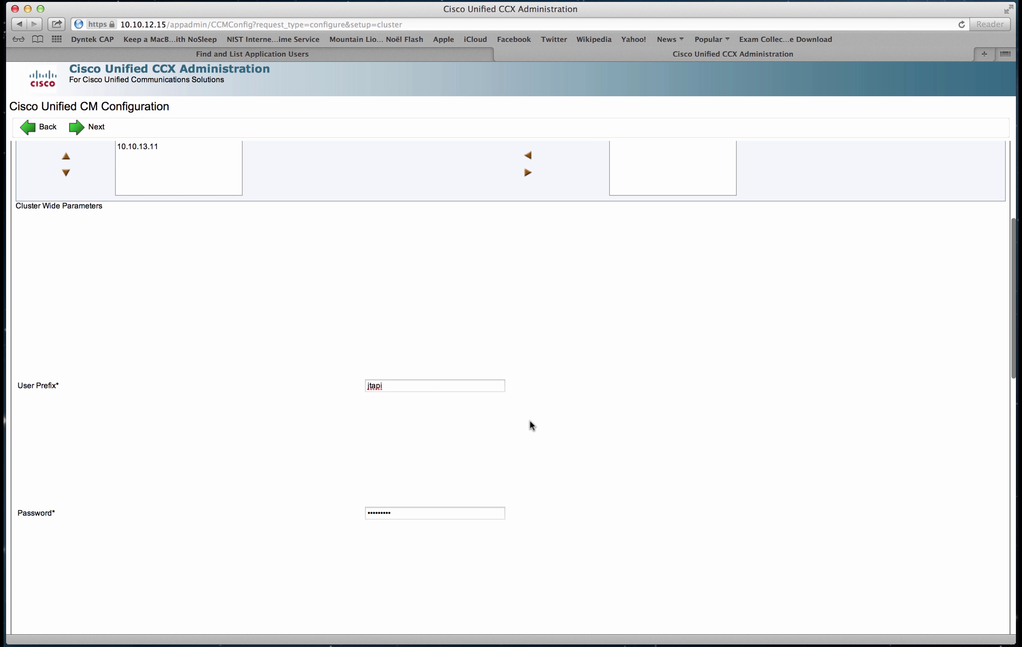
Add a new Unified CM application user jtapi with the password and its confirmation, and save it.
{"action": "left_click", "coordinate": [389, 56]}
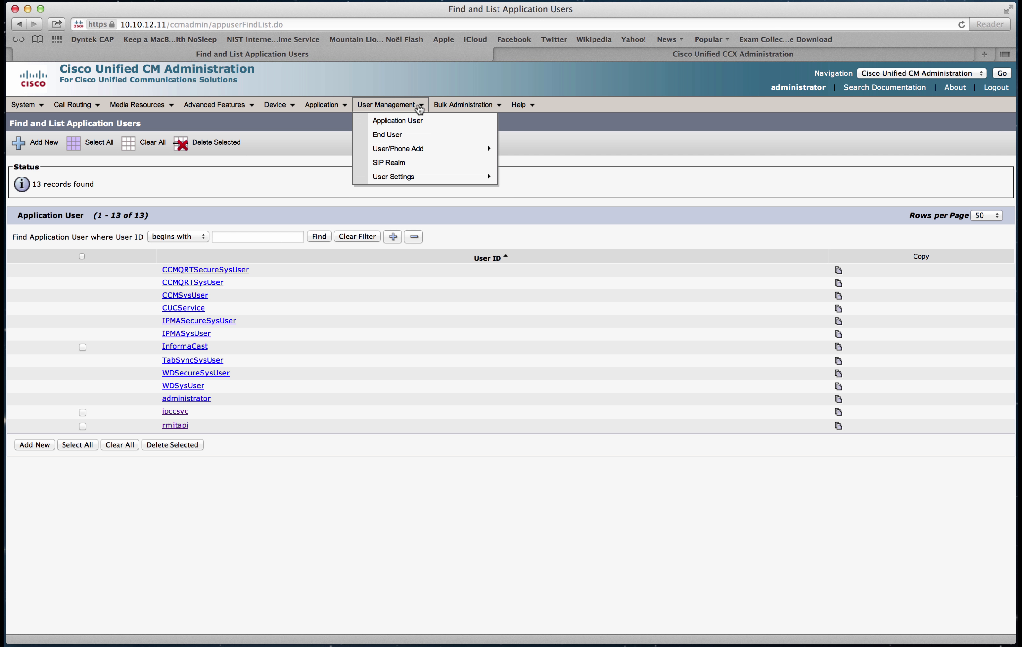
{"action": "left_click", "coordinate": [412, 121]}
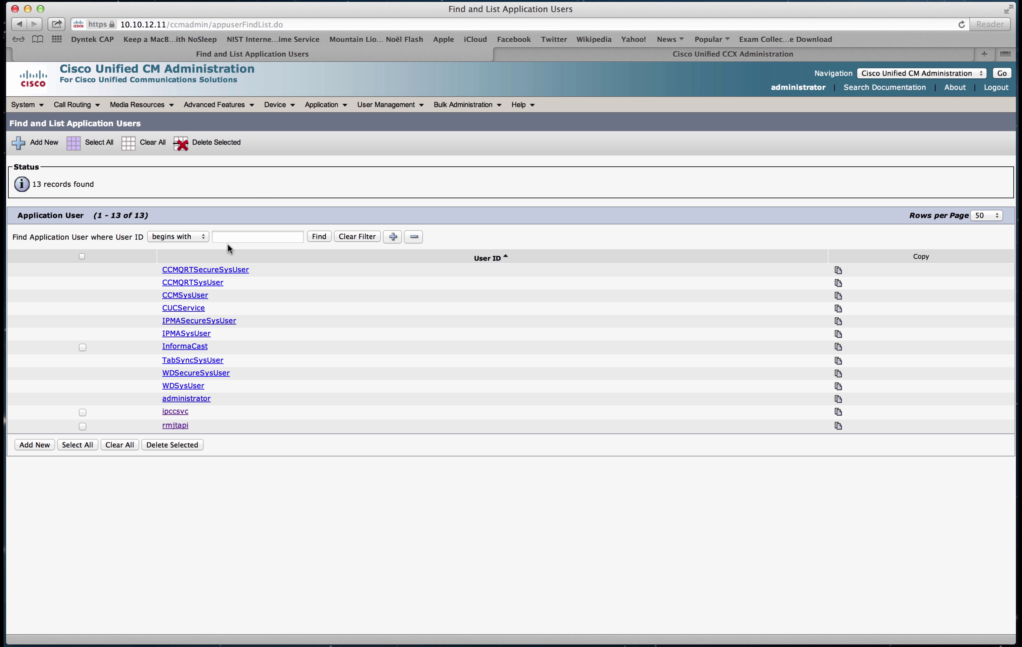
{"action": "left_click", "coordinate": [47, 145]}
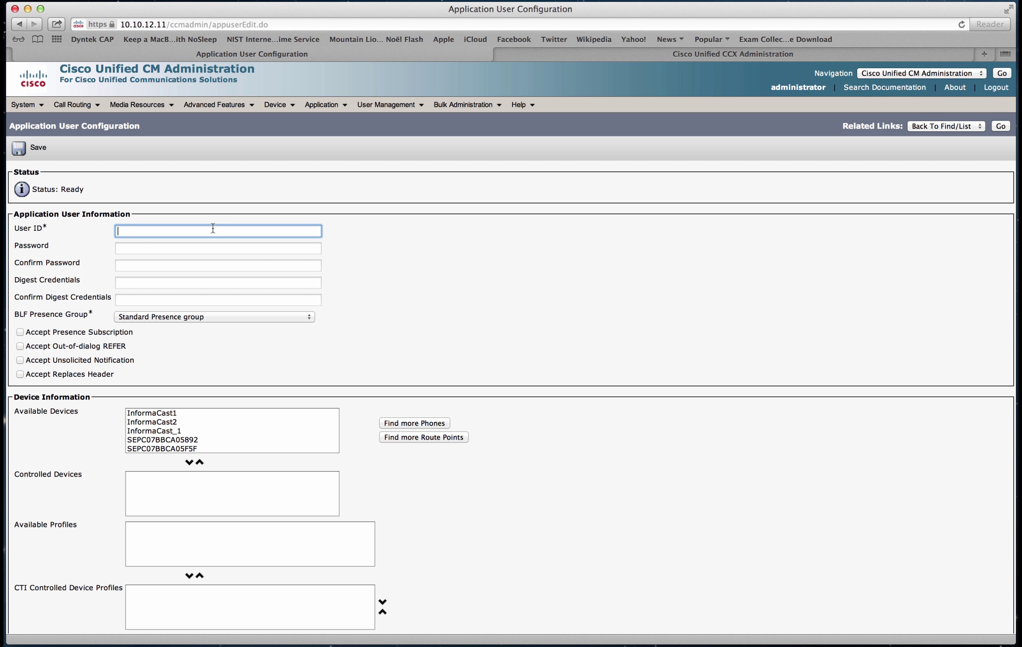
{"action": "type", "text": "jtapi"}
{"action": "key", "text": "Tab"}
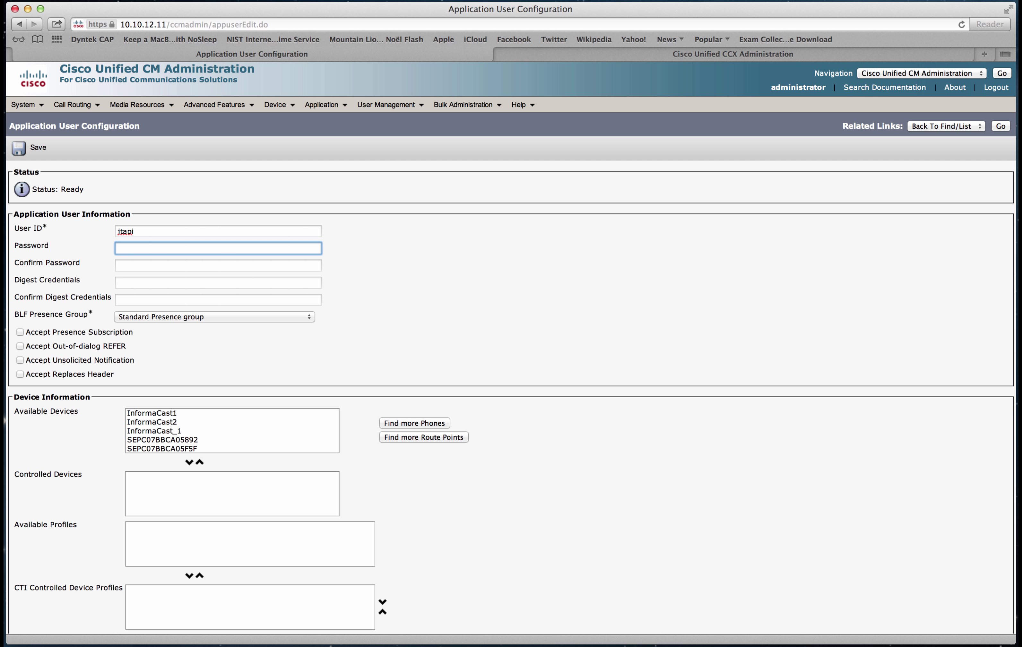
{"action": "type", "text": "cisco1234"}
{"action": "key", "text": "Tab"}
{"action": "type", "text": "cisc"}
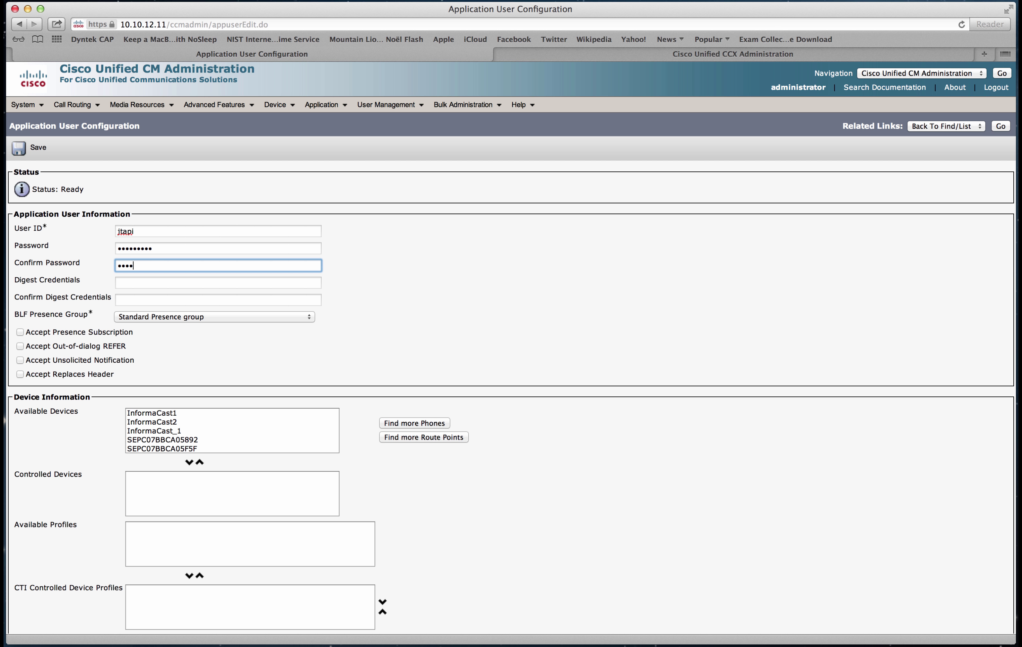
{"action": "type", "text": "o1234"}
{"action": "left_click", "coordinate": [45, 156]}
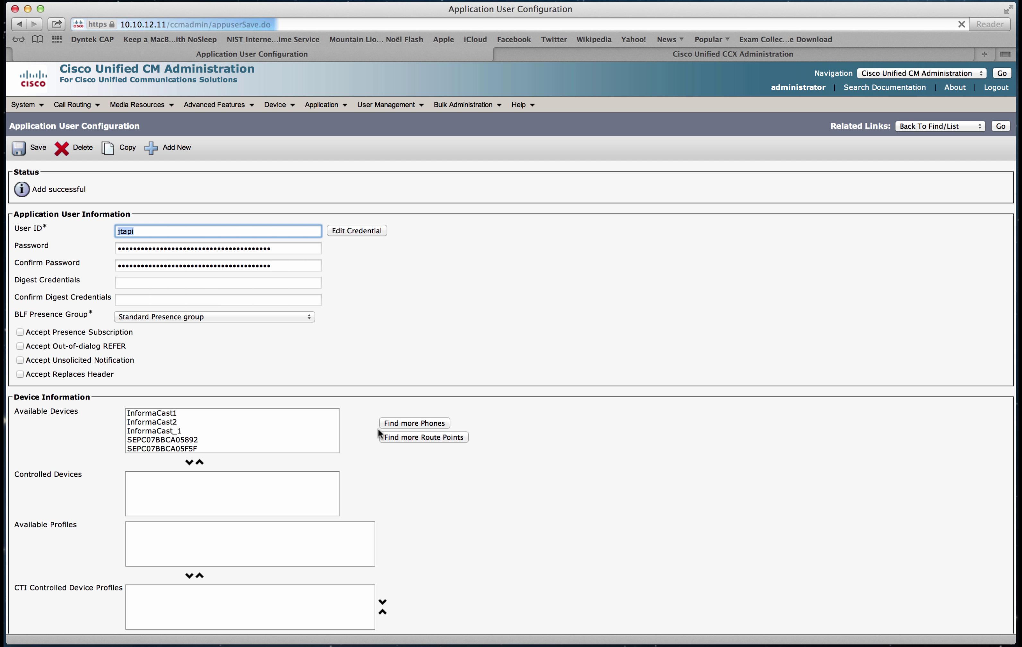
{"action": "scroll", "coordinate": [468, 507], "scroll_direction": "down", "scroll_amount": 6}
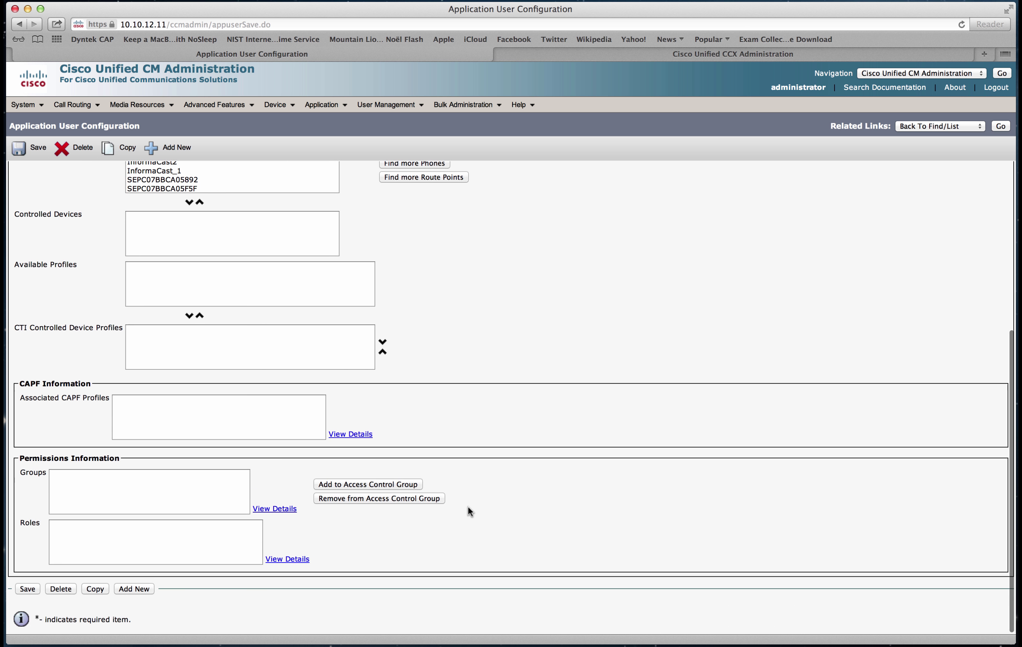
List access control groups and tick all the Standard CTI groups, including Standard CTI Enabled.
{"action": "left_click", "coordinate": [369, 485]}
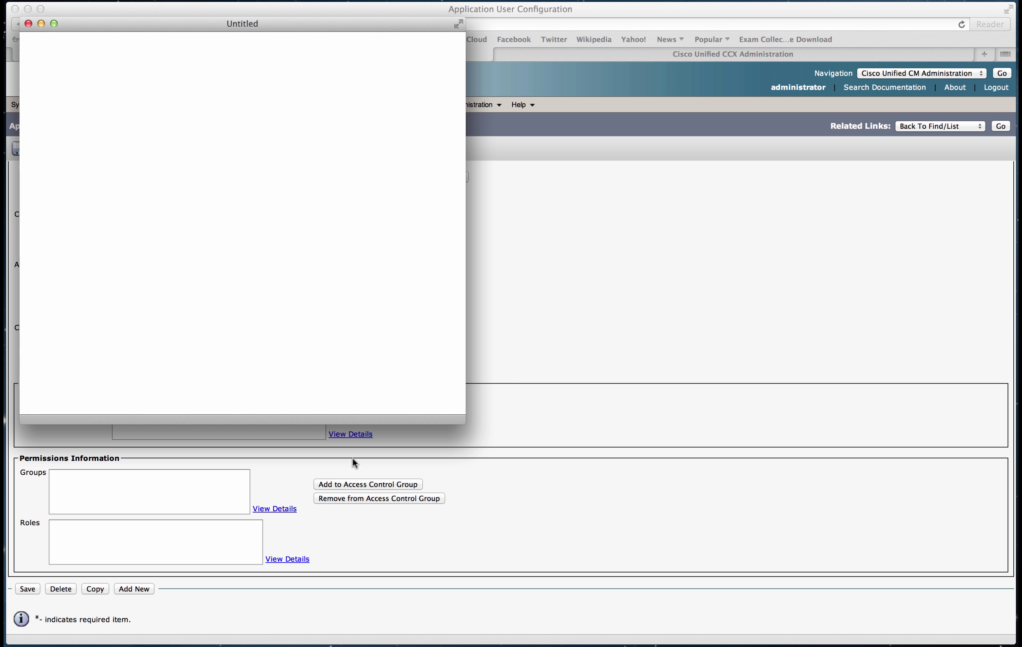
{"action": "left_click", "coordinate": [349, 87]}
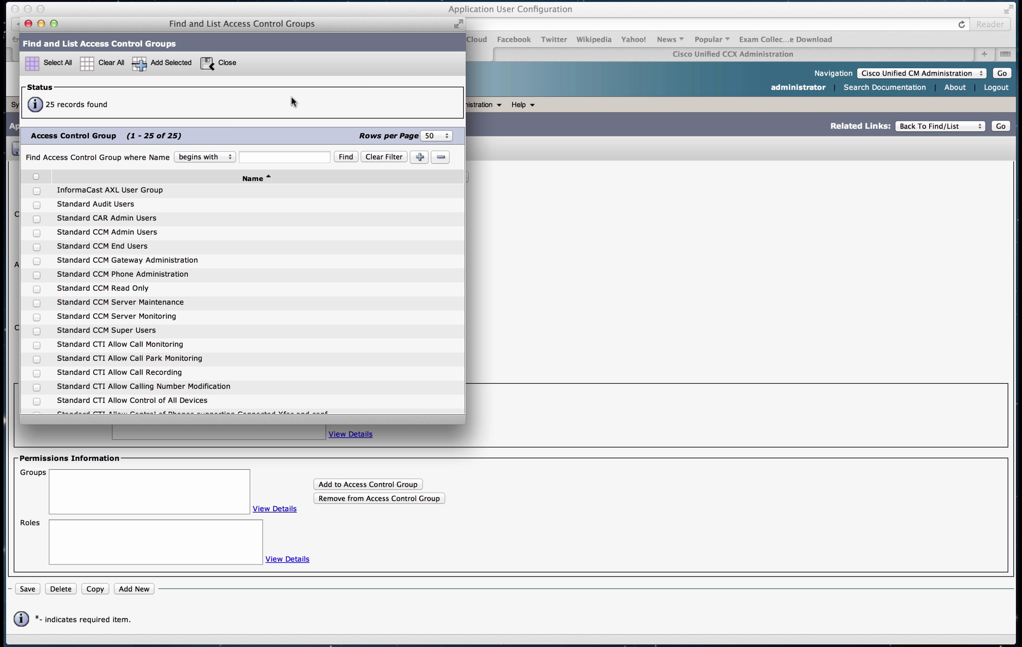
{"action": "scroll", "coordinate": [77, 274], "scroll_direction": "down", "scroll_amount": 5}
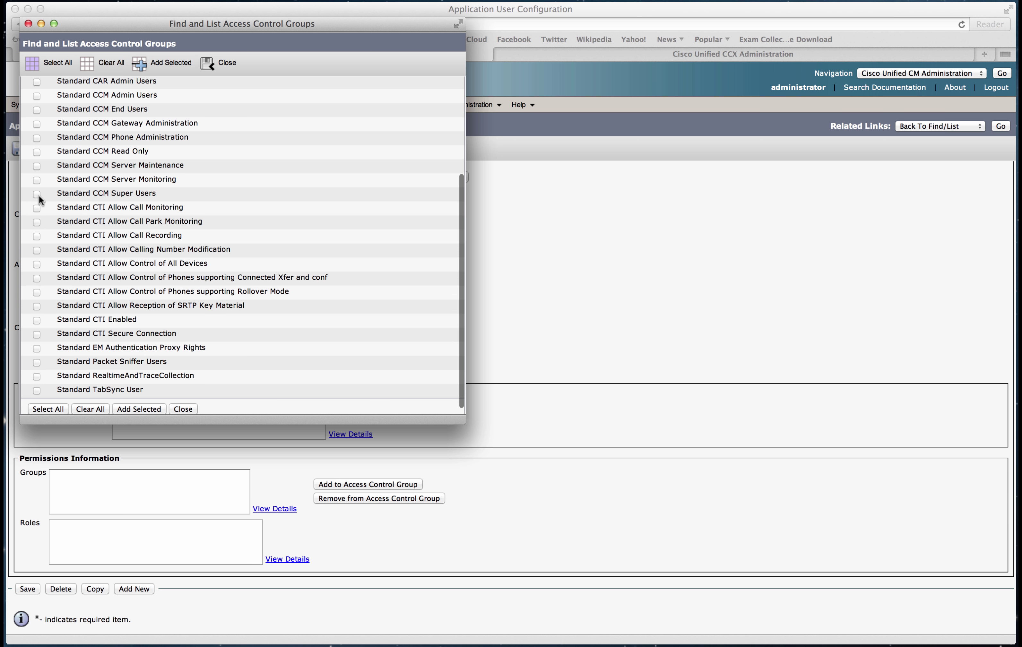
{"action": "left_click", "coordinate": [36, 221]}
{"action": "left_click", "coordinate": [36, 235]}
{"action": "left_click", "coordinate": [37, 250]}
{"action": "left_click", "coordinate": [36, 264]}
{"action": "left_click", "coordinate": [36, 278]}
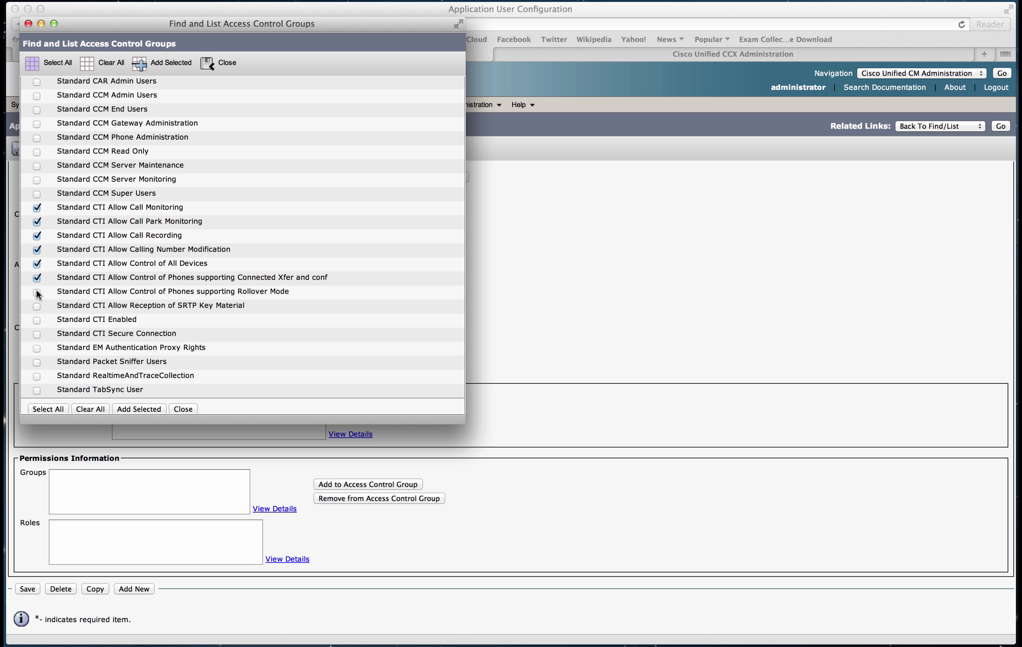
{"action": "left_click", "coordinate": [37, 292]}
{"action": "left_click", "coordinate": [36, 320]}
{"action": "left_click", "coordinate": [37, 306]}
Also tick Standard CCM End Users, add the selected groups to jtapi, and save.
{"action": "scroll", "coordinate": [102, 240], "scroll_direction": "up", "scroll_amount": 5}
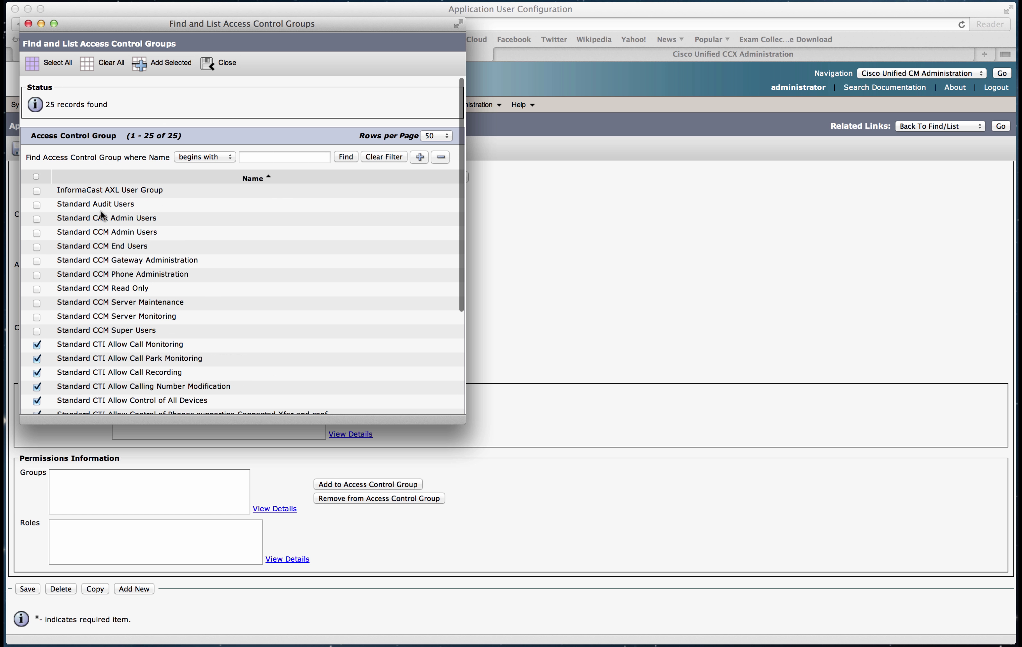
{"action": "left_click", "coordinate": [37, 247]}
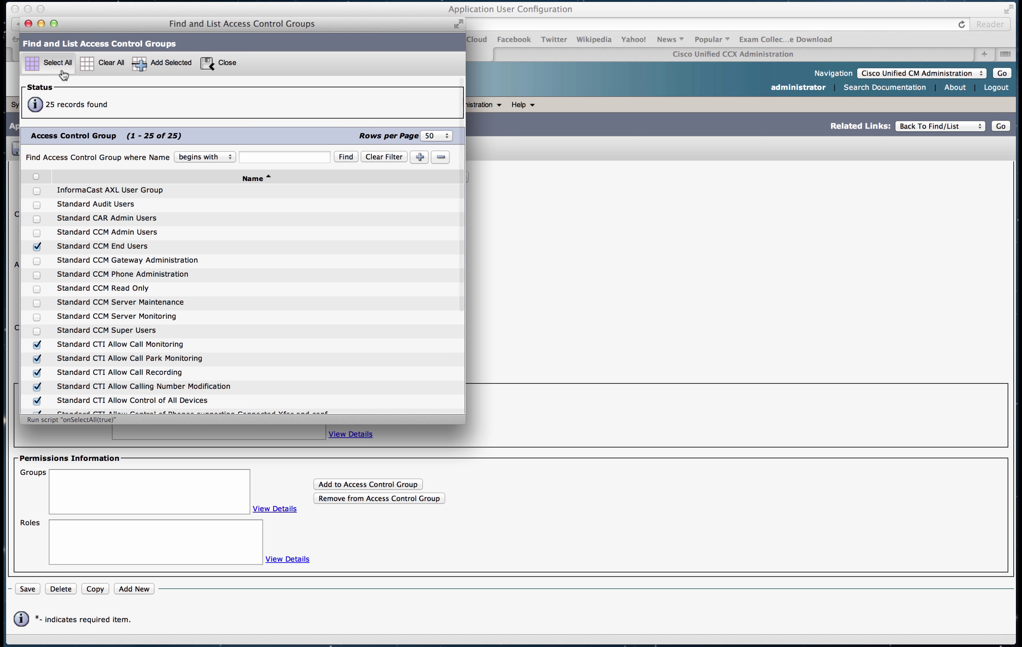
{"action": "left_click", "coordinate": [159, 61]}
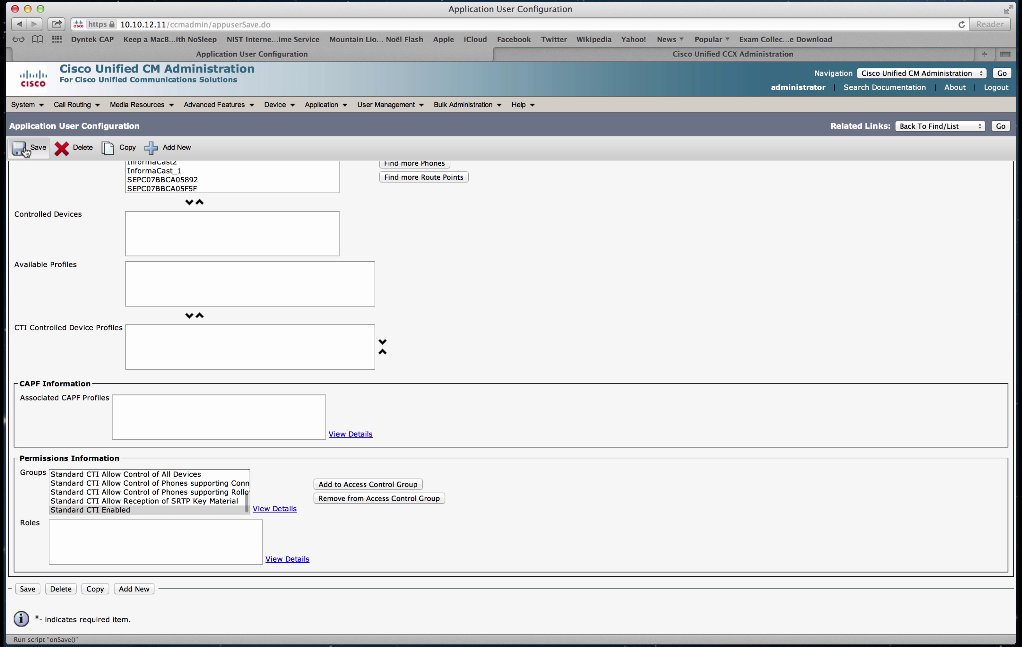
{"action": "left_click", "coordinate": [26, 147]}
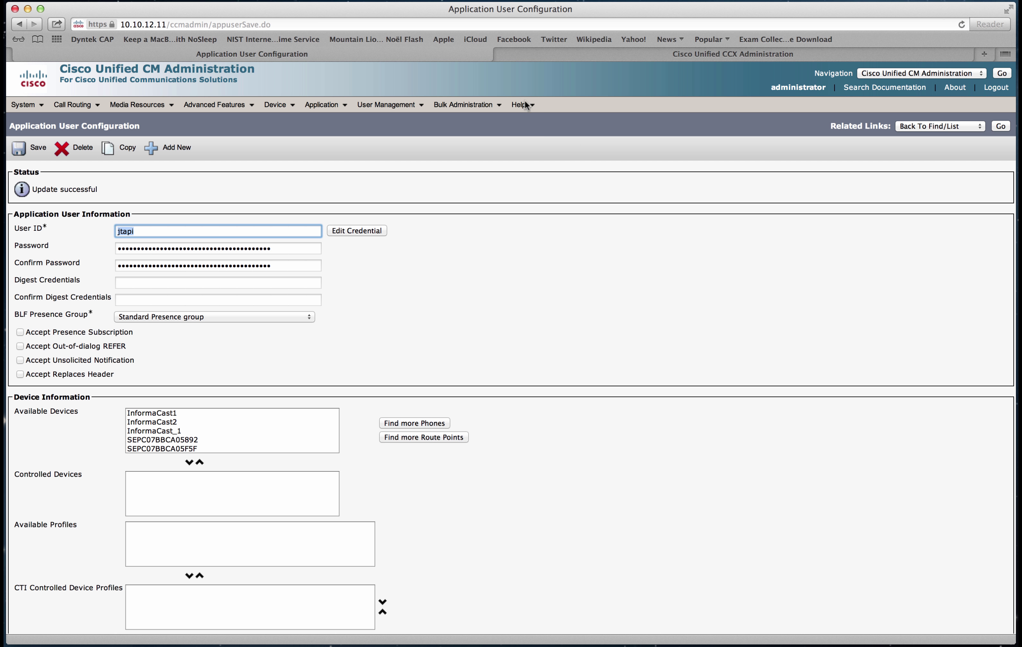
Return to the CCX Unified CM Configuration form and scroll down to the rmjtapi credentials.
{"action": "left_click", "coordinate": [552, 58]}
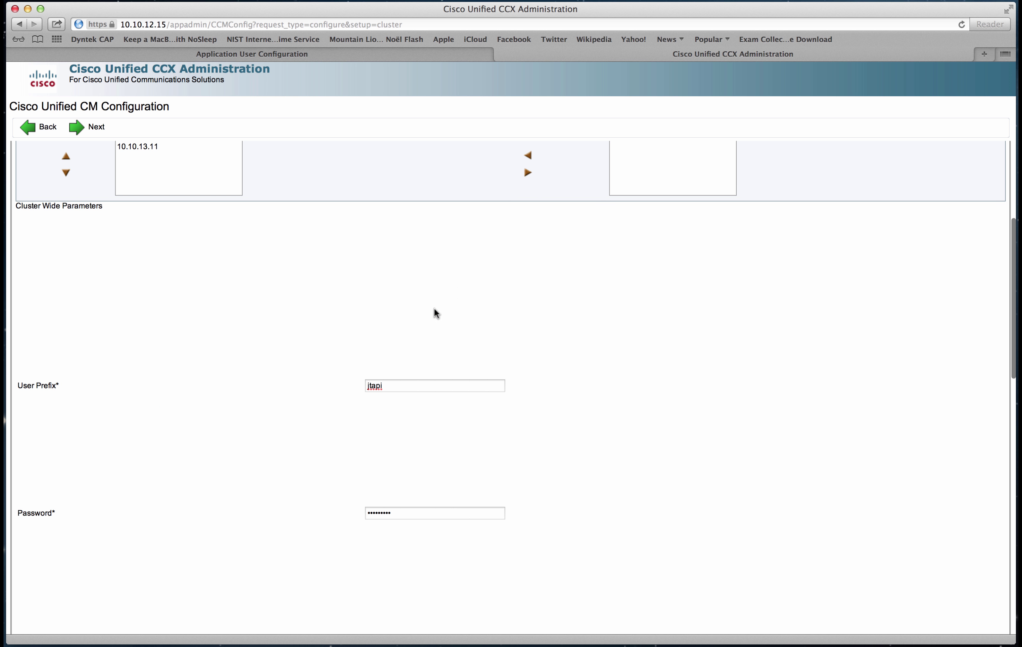
{"action": "scroll", "coordinate": [685, 434], "scroll_direction": "up", "scroll_amount": 5}
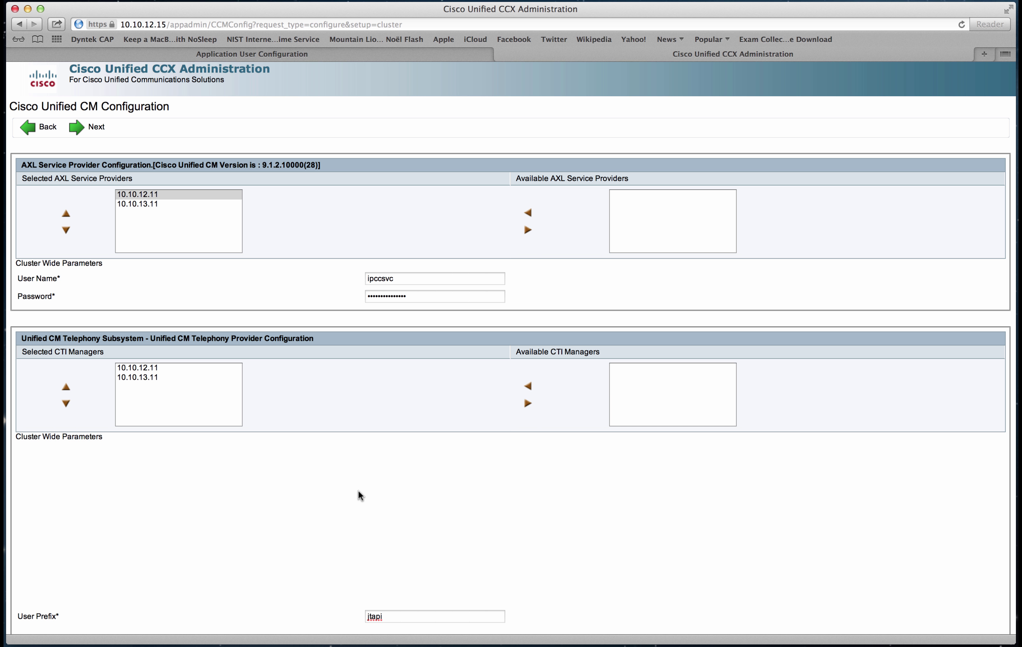
{"action": "scroll", "coordinate": [358, 496], "scroll_direction": "down", "scroll_amount": 3}
{"action": "scroll", "coordinate": [358, 492], "scroll_direction": "down", "scroll_amount": 2}
{"action": "scroll", "coordinate": [307, 472], "scroll_direction": "down", "scroll_amount": 7}
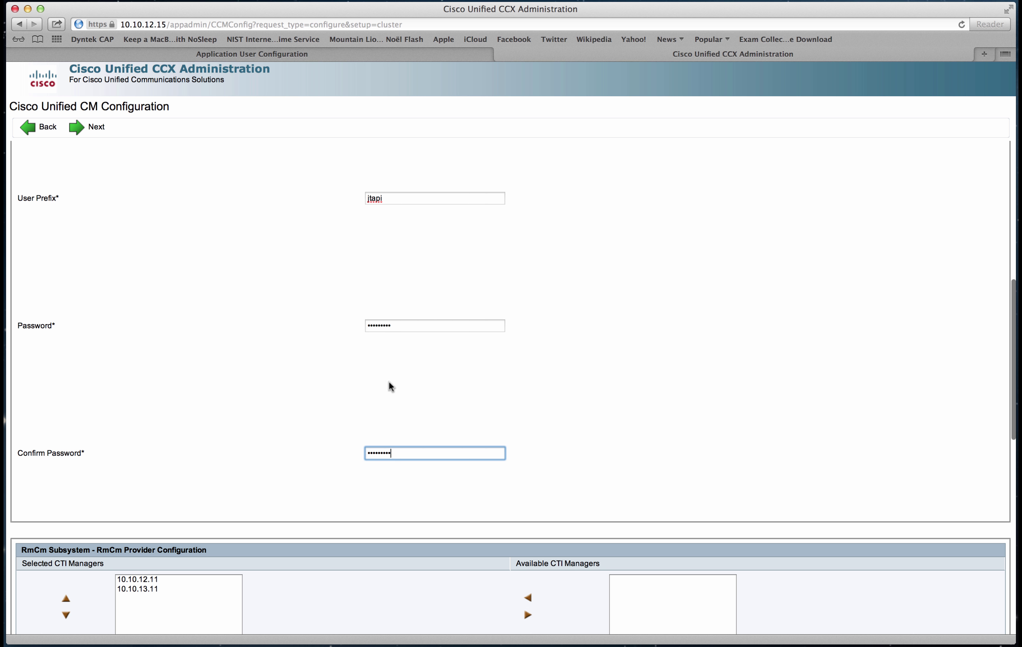
{"action": "scroll", "coordinate": [282, 464], "scroll_direction": "down", "scroll_amount": 6}
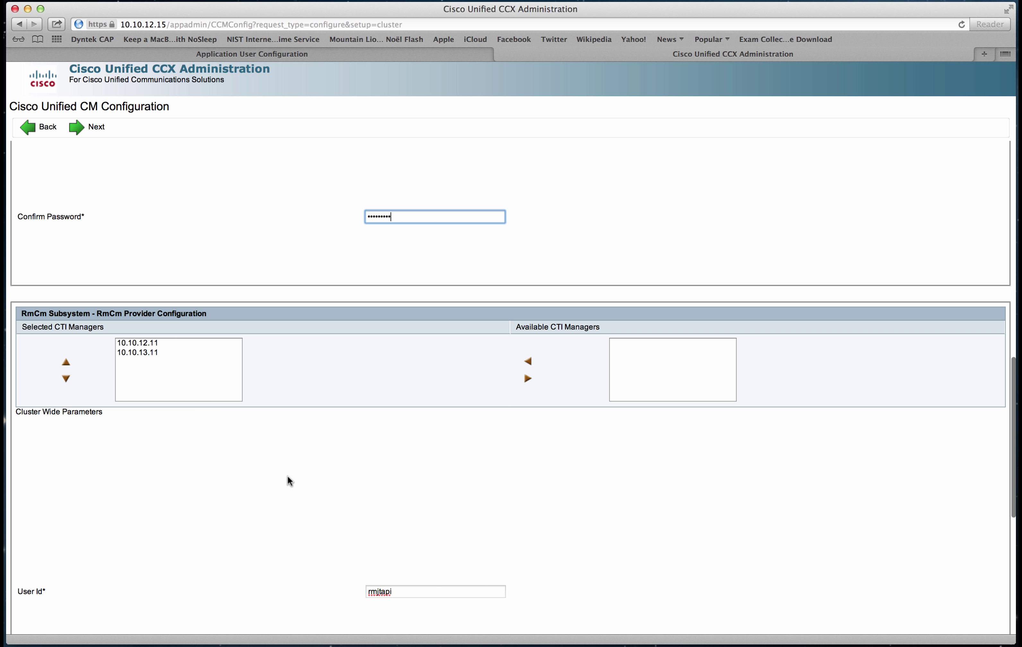
{"action": "scroll", "coordinate": [288, 481], "scroll_direction": "down", "scroll_amount": 6}
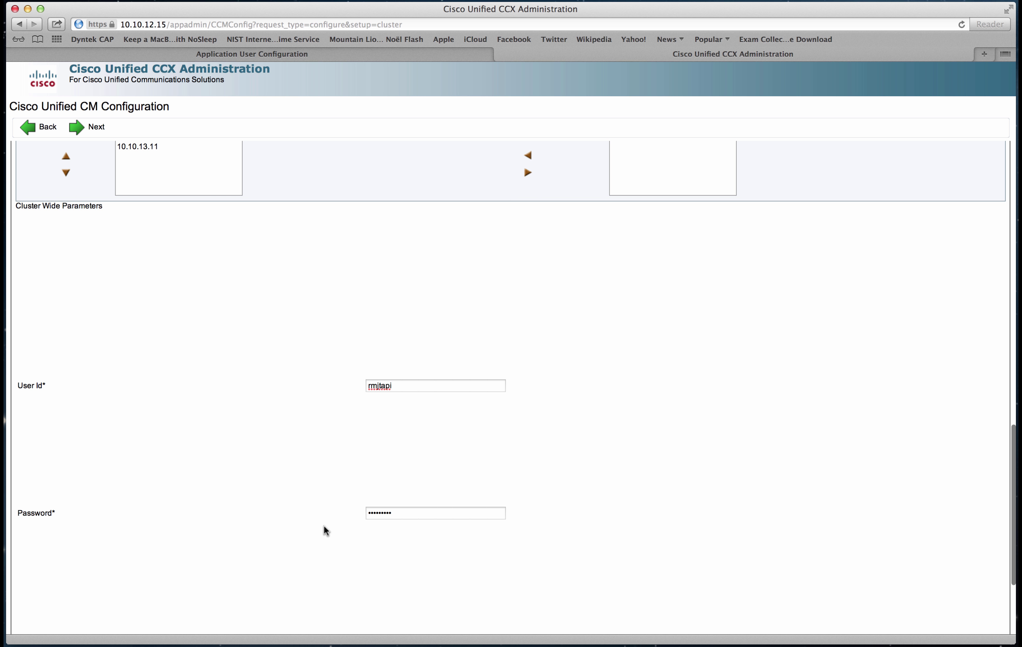
{"action": "scroll", "coordinate": [297, 525], "scroll_direction": "down", "scroll_amount": 5}
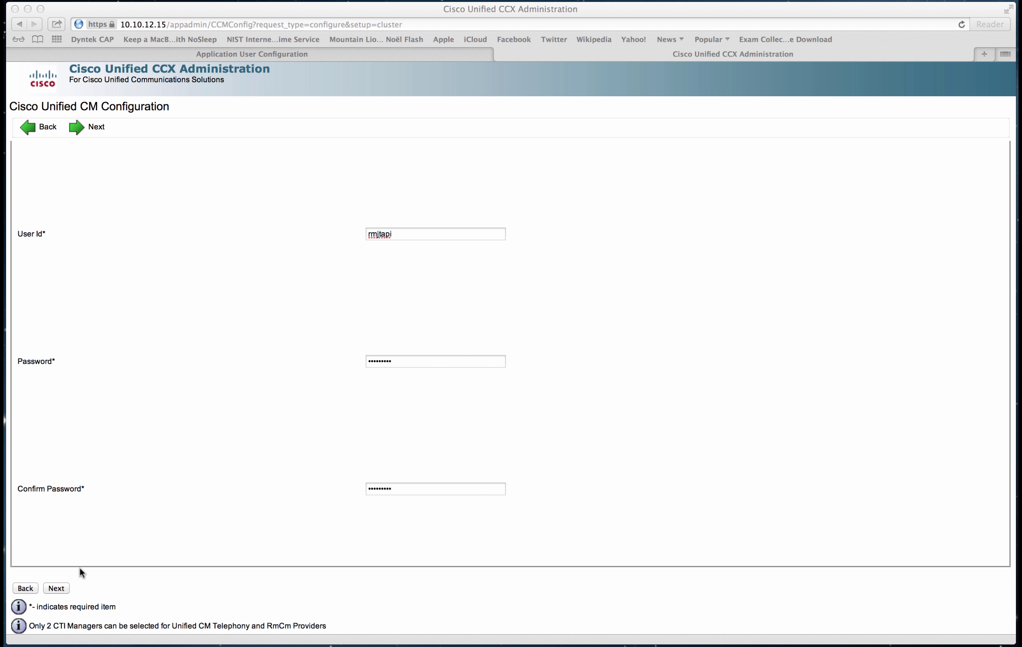
{"action": "left_click", "coordinate": [76, 579]}
Submit the Unified CM Configuration page with Next.
{"action": "left_click", "coordinate": [64, 588]}
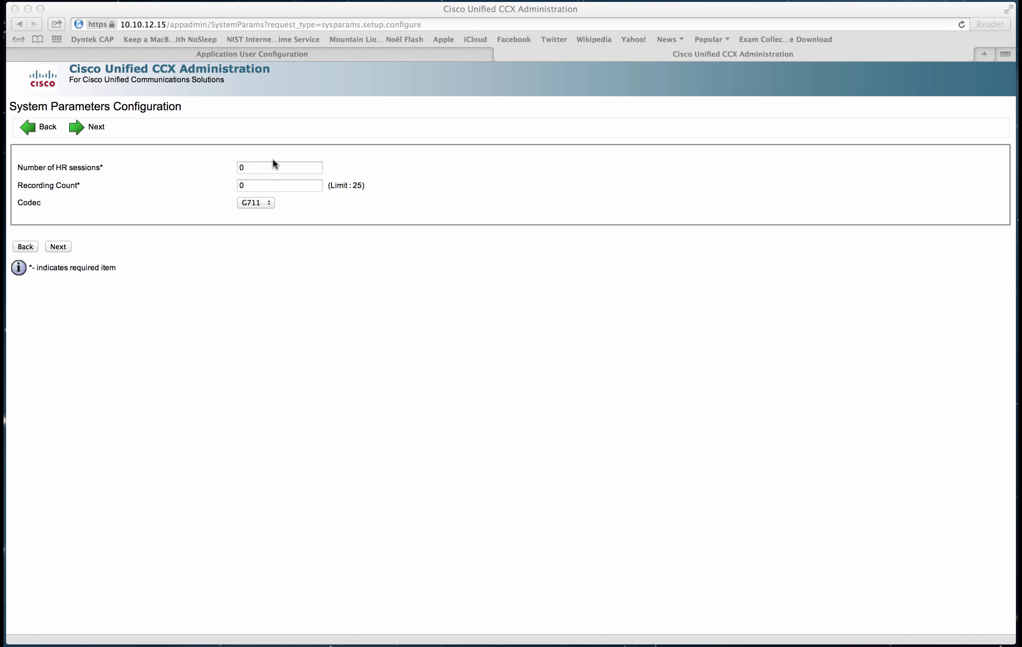
Enter 5 HR sessions and Recording Count 25, then proceed to Languages Configuration.
{"action": "left_click", "coordinate": [266, 169]}
{"action": "left_click", "coordinate": [260, 167]}
{"action": "double_click", "coordinate": [242, 167]}
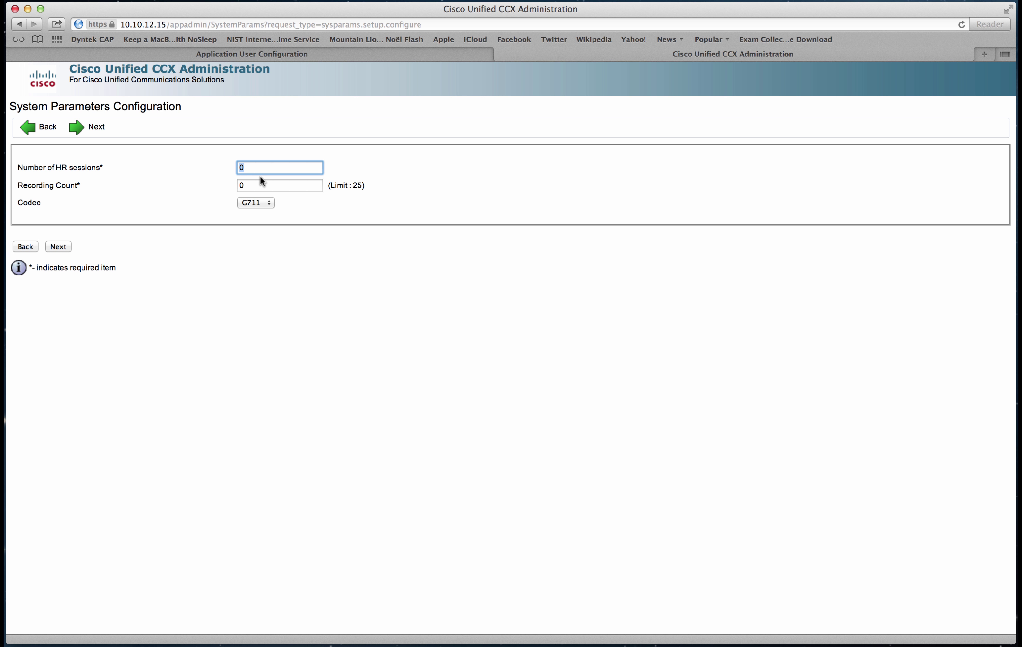
{"action": "type", "text": "5"}
{"action": "key", "text": "Tab"}
{"action": "type", "text": "25"}
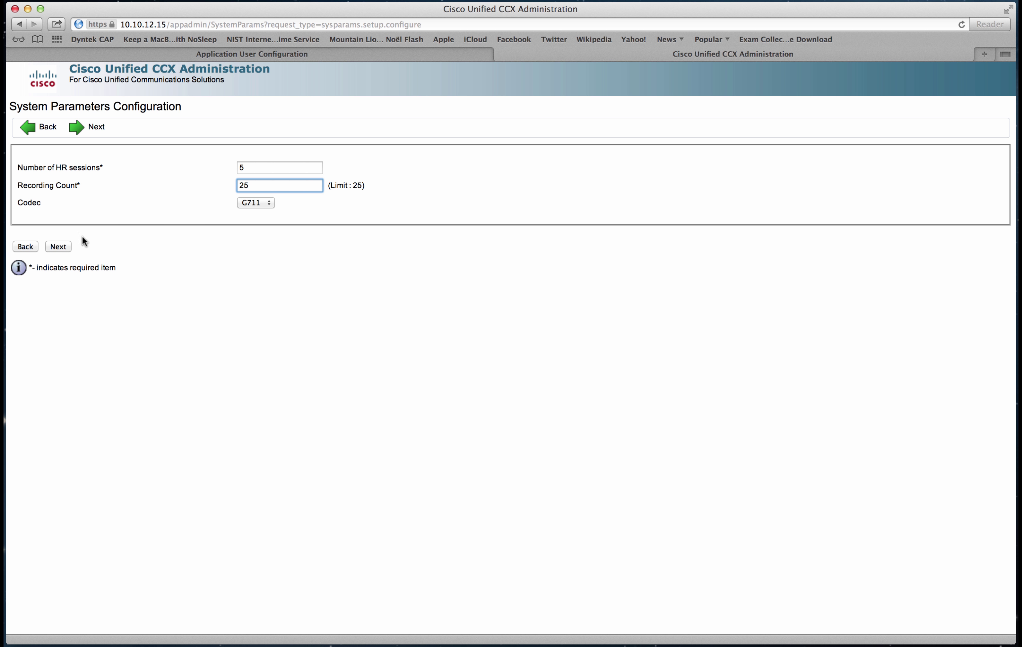
{"action": "left_click", "coordinate": [62, 245]}
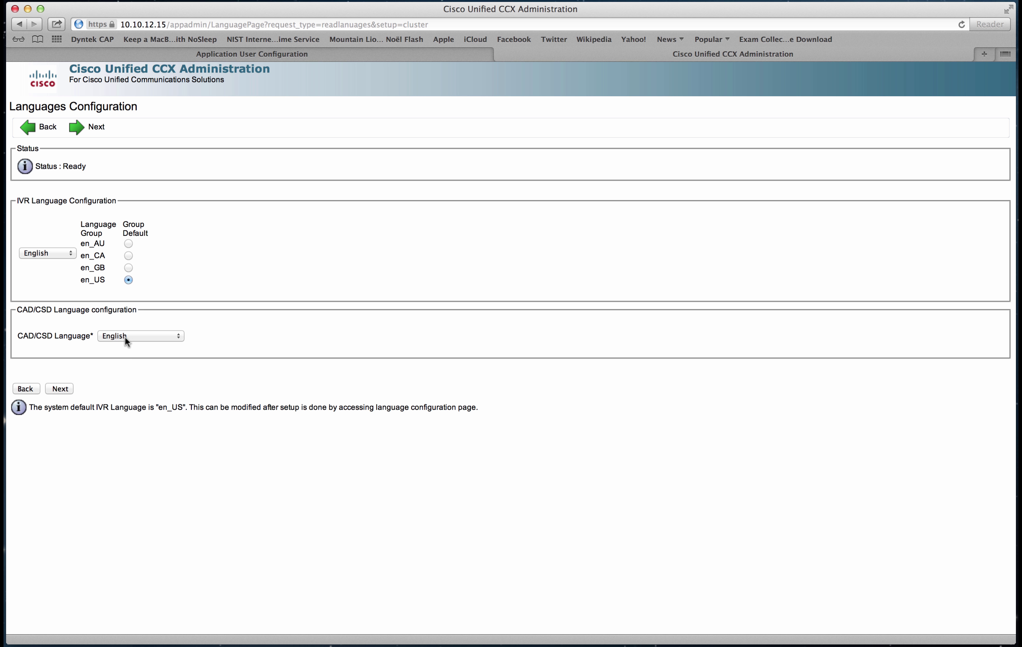
Accept the English en_US language settings and dismiss the desktop client tool reminder.
{"action": "left_click", "coordinate": [63, 389]}
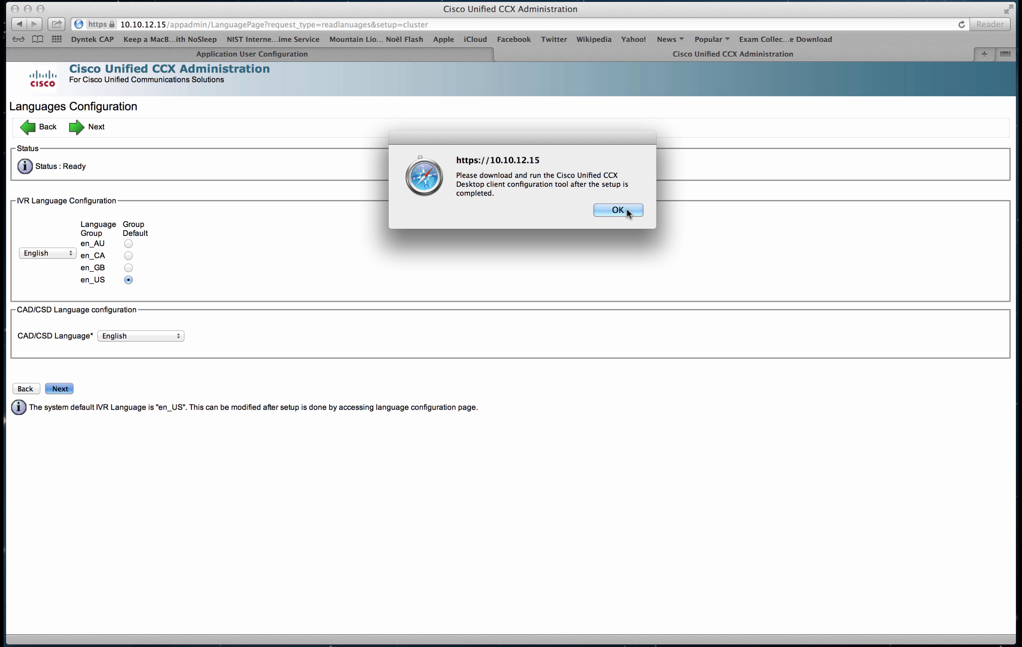
{"action": "left_click", "coordinate": [618, 210]}
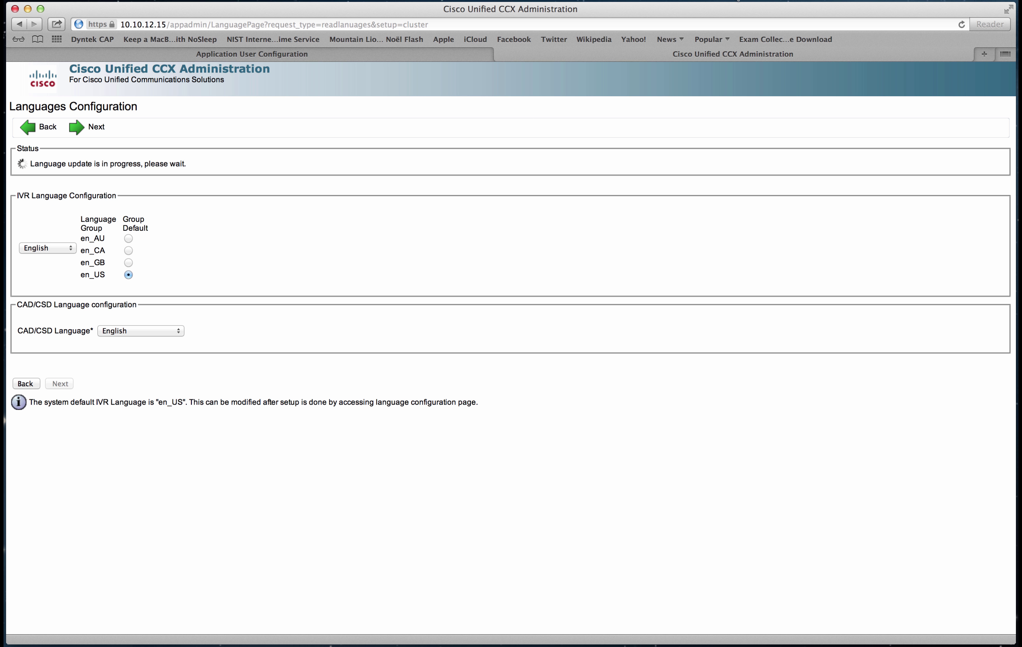
{"action": "left_click", "coordinate": [765, 1]}
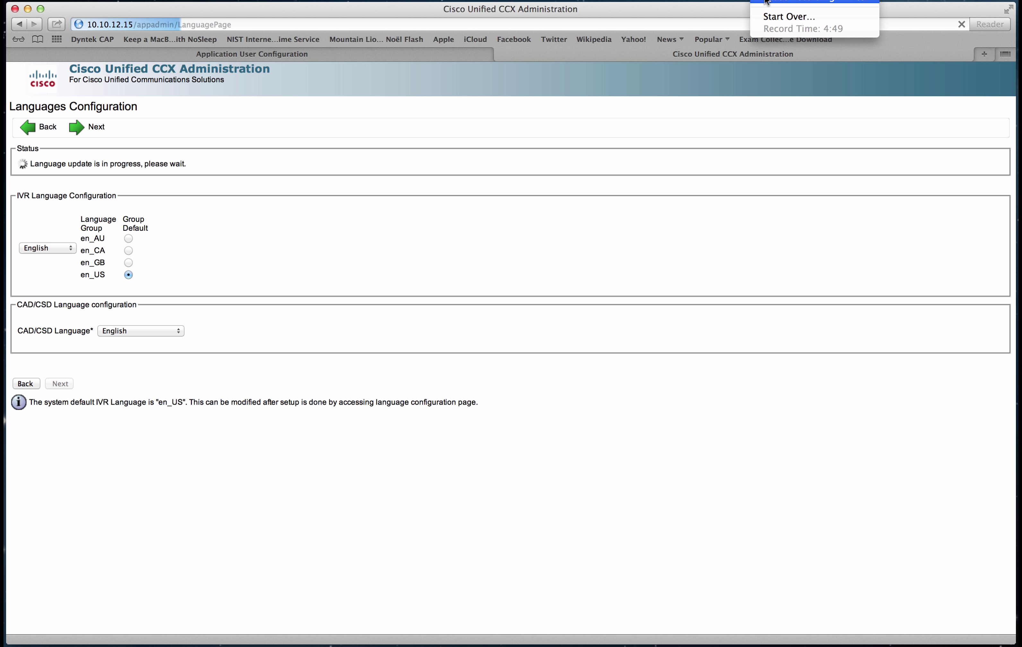
{"action": "left_click", "coordinate": [649, 15]}
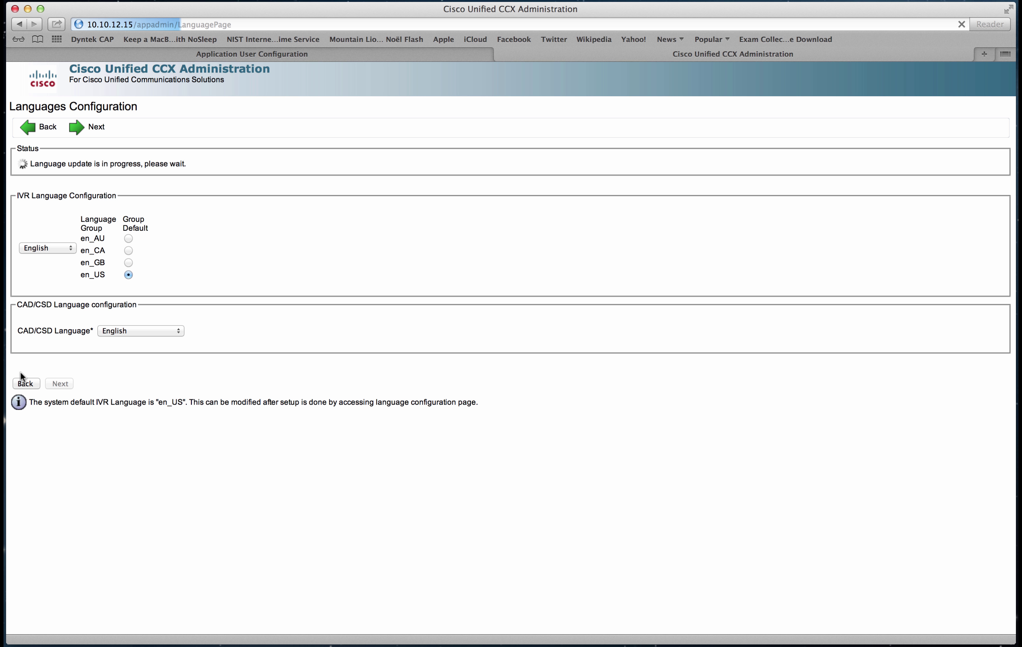
Step back to System Parameters, return to Languages, and proceed again past the desktop client reminder.
{"action": "left_click", "coordinate": [28, 383]}
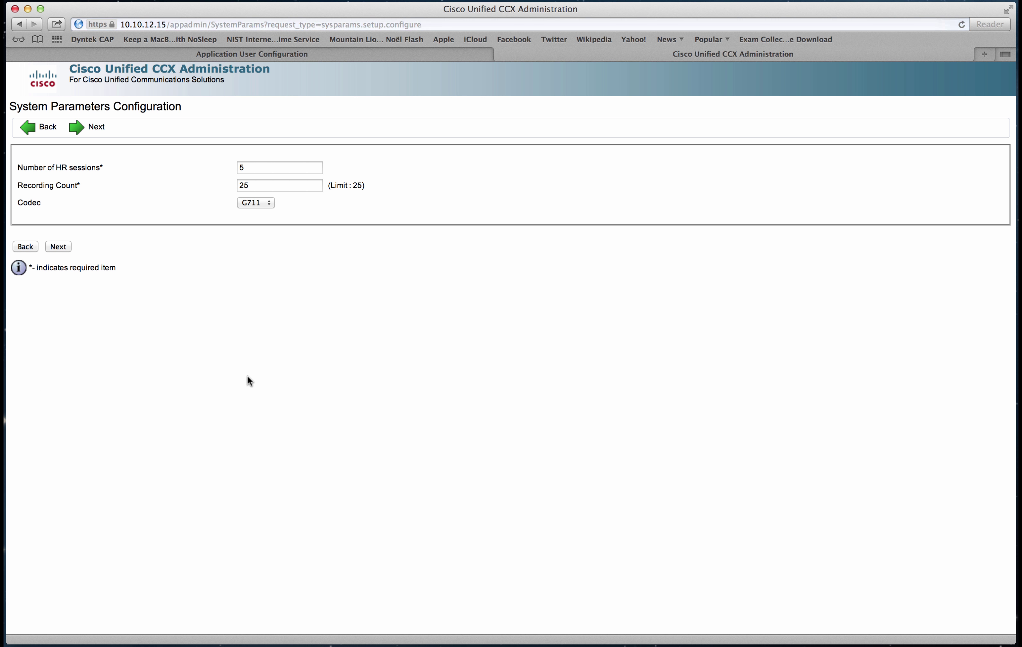
{"action": "left_click", "coordinate": [59, 247]}
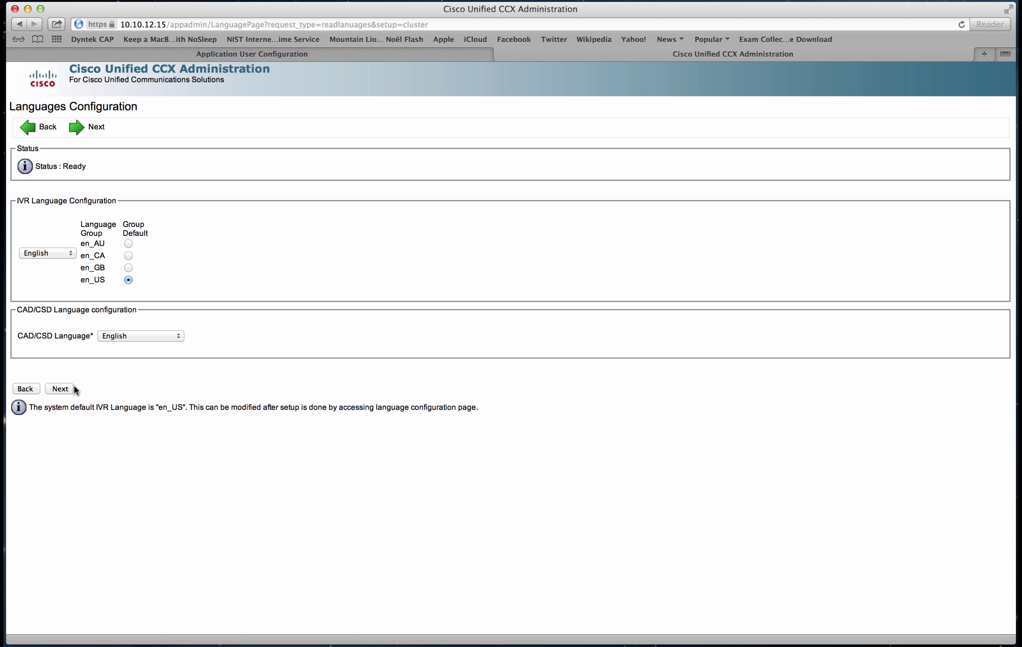
{"action": "left_click", "coordinate": [60, 389]}
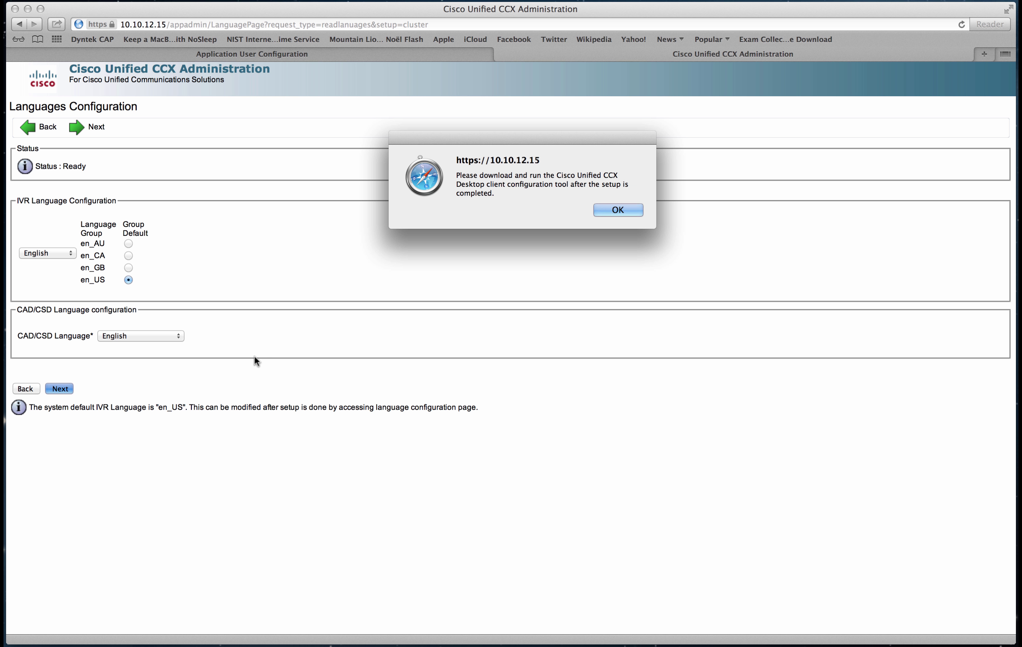
{"action": "left_click", "coordinate": [614, 209]}
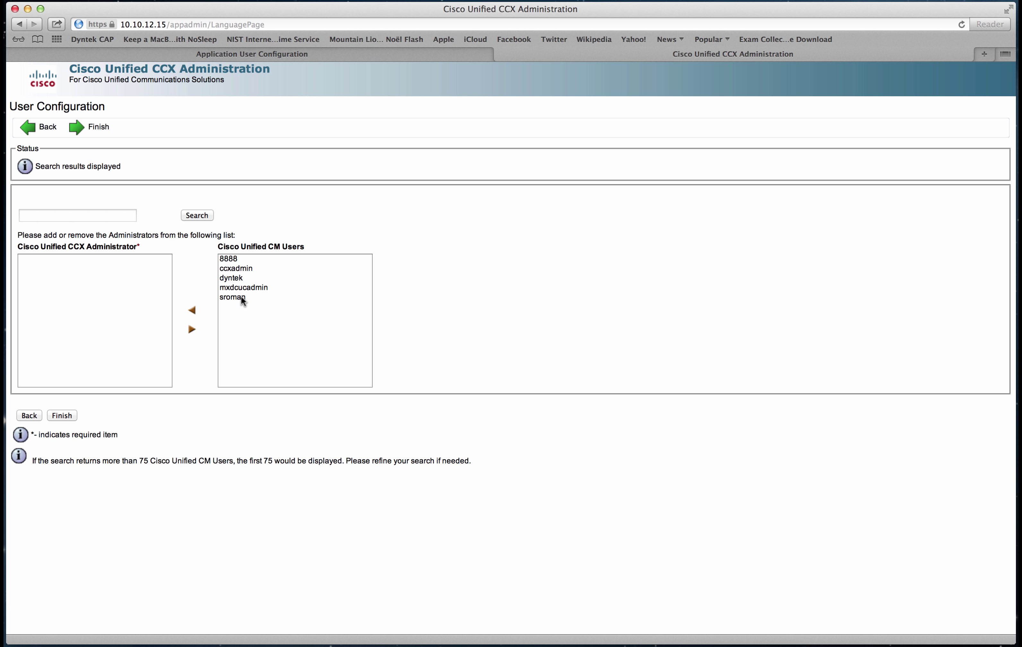
Move ccxadmin and two other CM users to CCX administrators, then click Finish.
{"action": "left_click", "coordinate": [243, 259]}
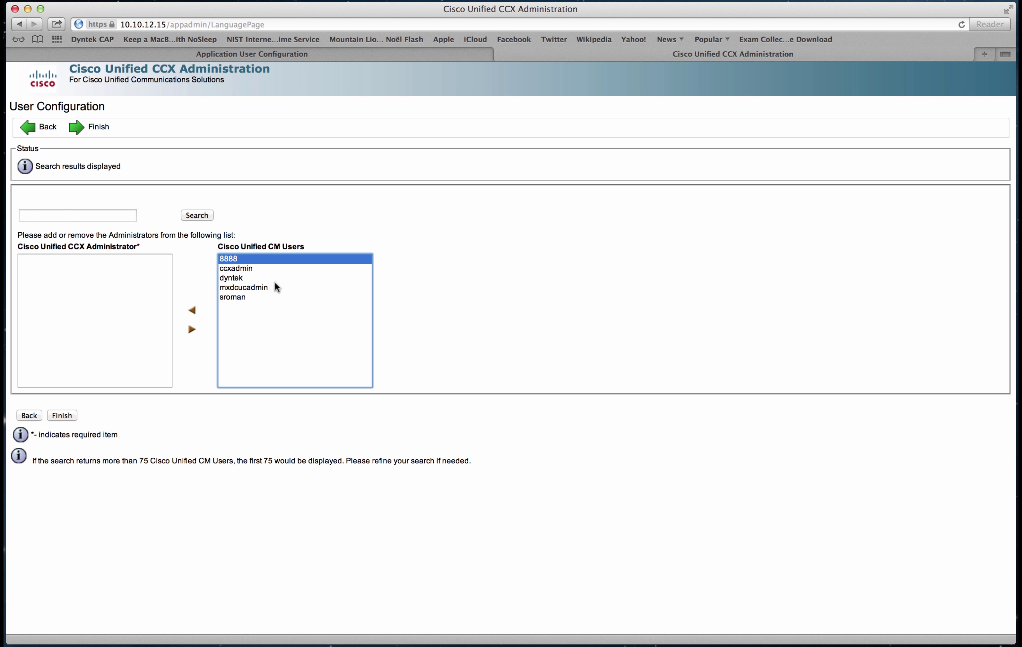
{"action": "left_click", "coordinate": [259, 269]}
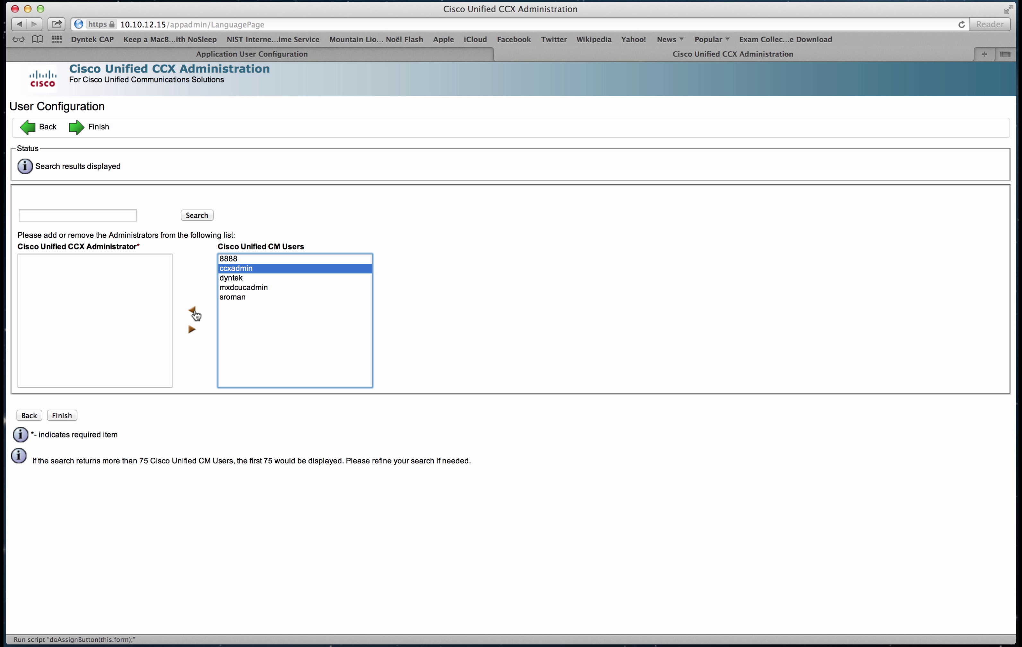
{"action": "left_click", "coordinate": [192, 311]}
{"action": "left_click", "coordinate": [242, 288]}
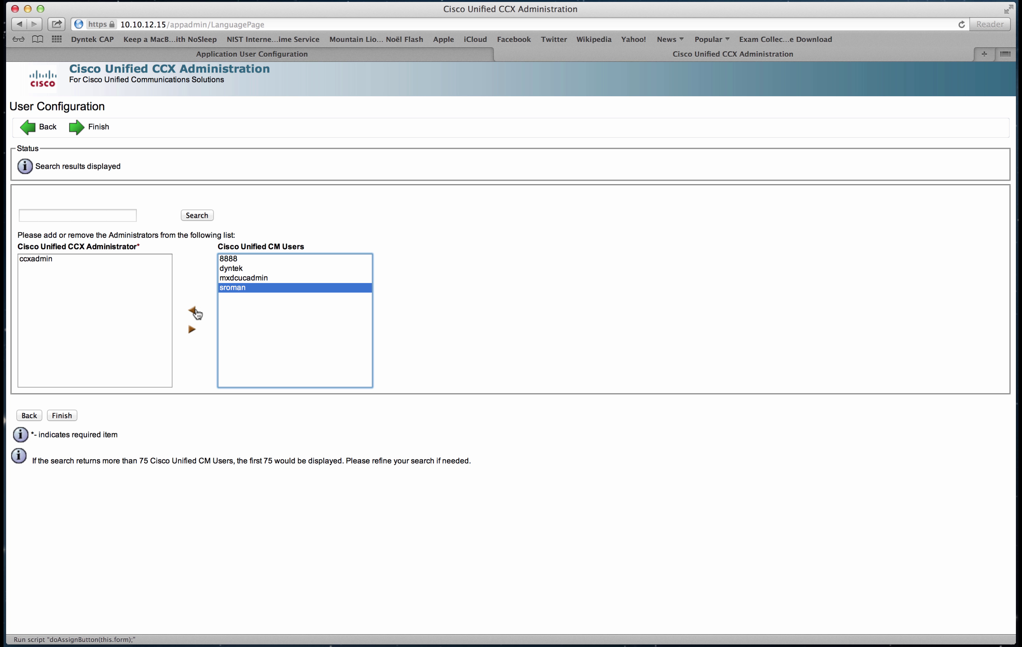
{"action": "left_click", "coordinate": [193, 310]}
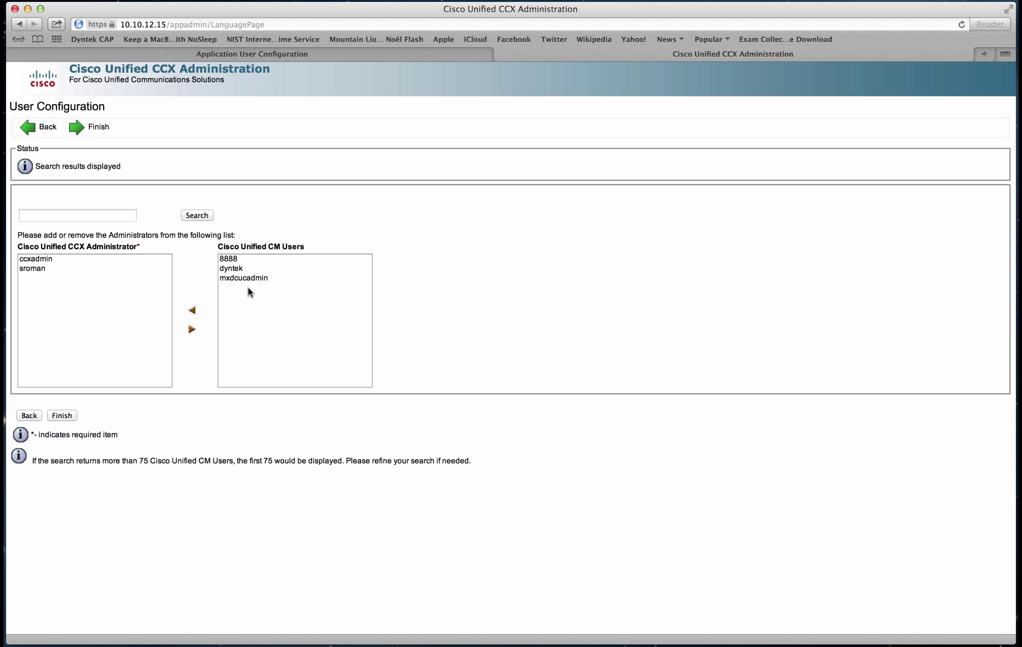
{"action": "left_click", "coordinate": [249, 268]}
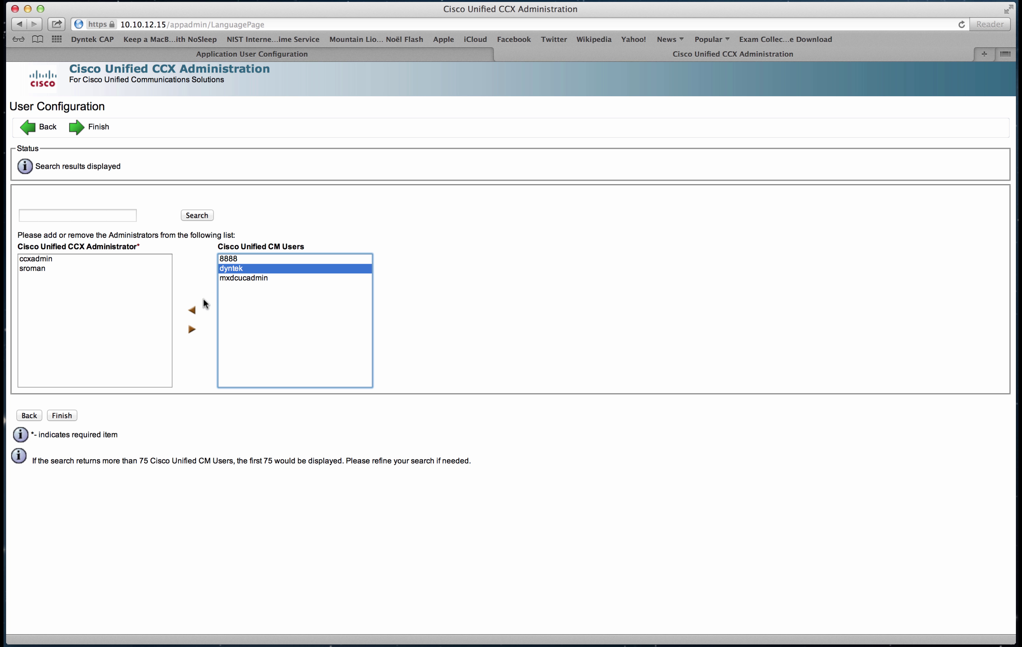
{"action": "left_click", "coordinate": [193, 311]}
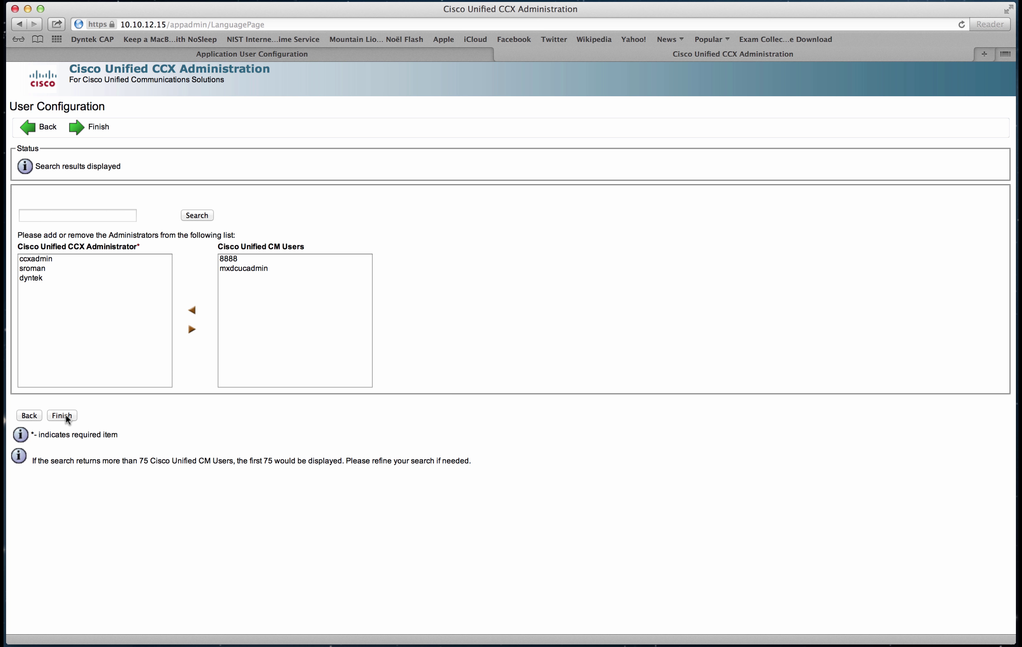
{"action": "left_click", "coordinate": [67, 417]}
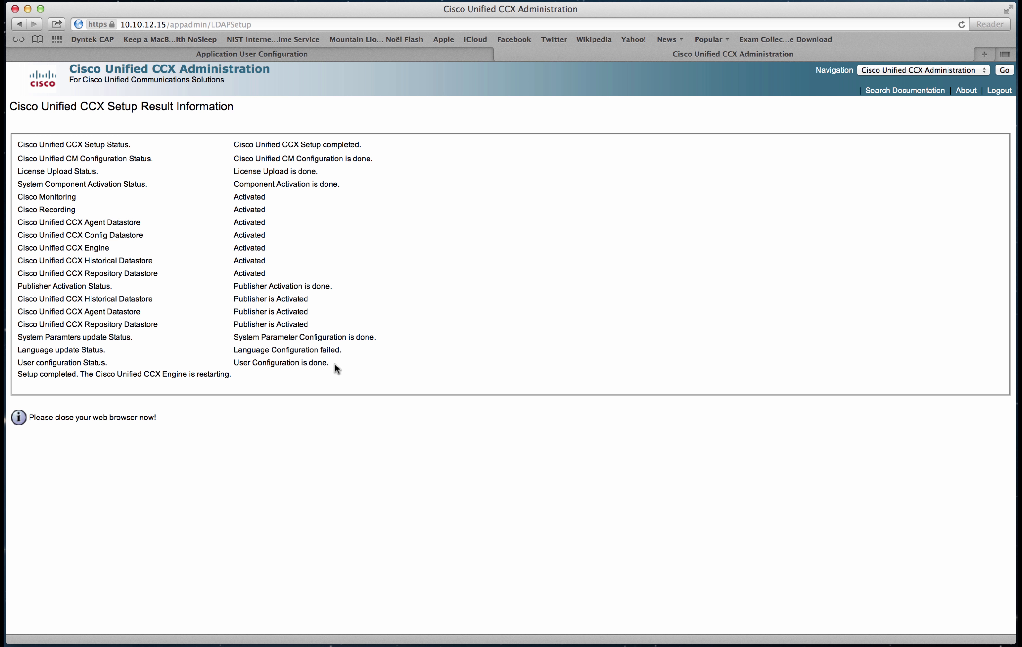
{"action": "left_click", "coordinate": [305, 55]}
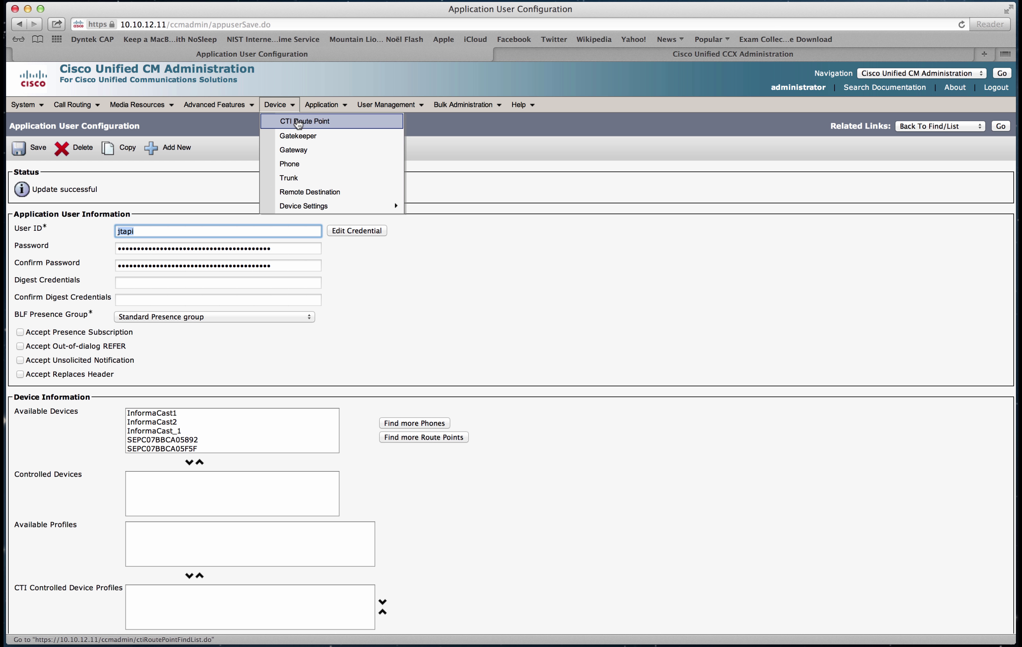
{"action": "left_click", "coordinate": [296, 120]}
{"action": "left_click", "coordinate": [378, 192]}
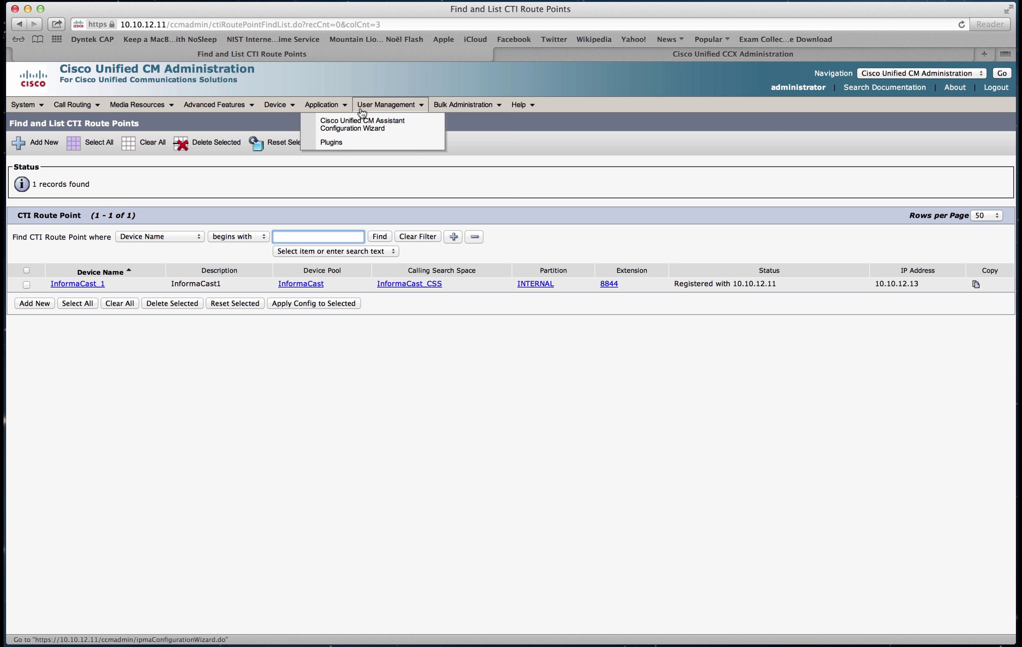
{"action": "left_click", "coordinate": [383, 121]}
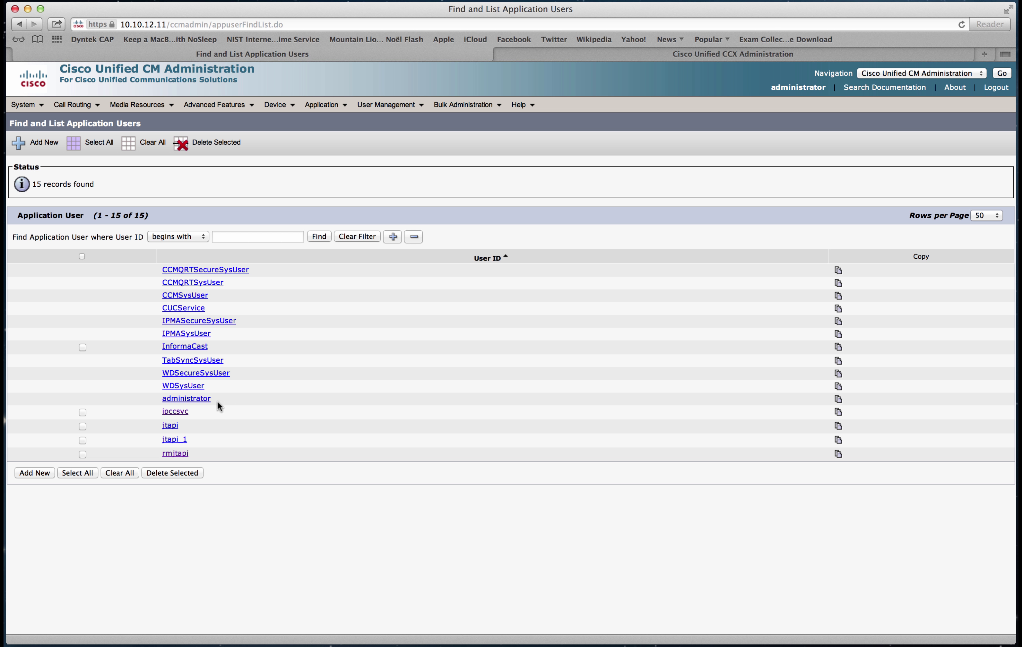
{"action": "left_click", "coordinate": [578, 55]}
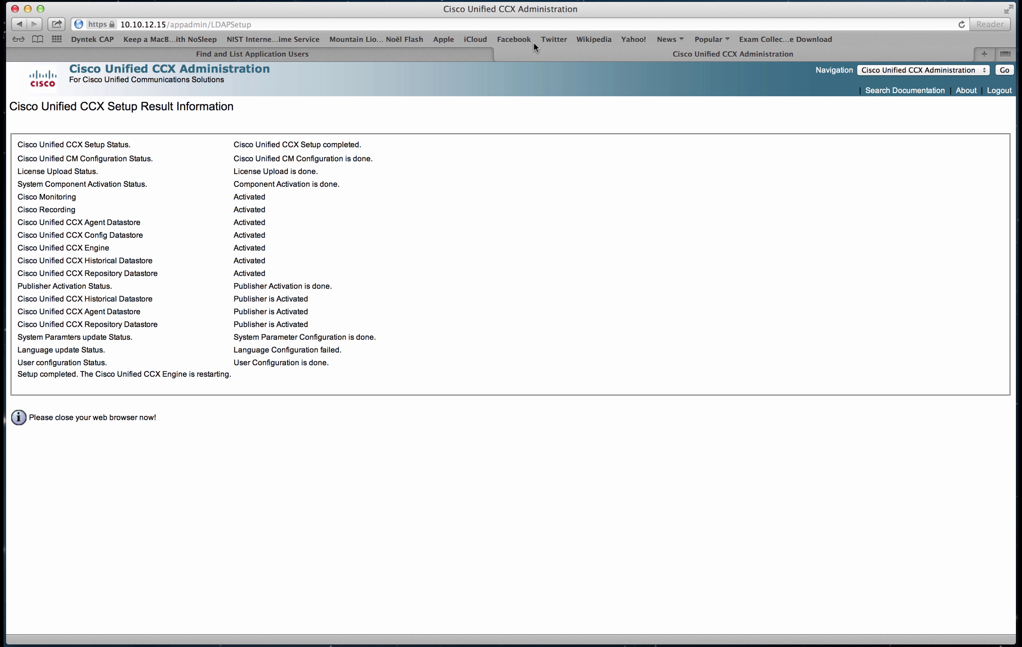
Trim the address to the server URL, log out, and begin typing the ccxadmin username.
{"action": "left_click", "coordinate": [328, 29]}
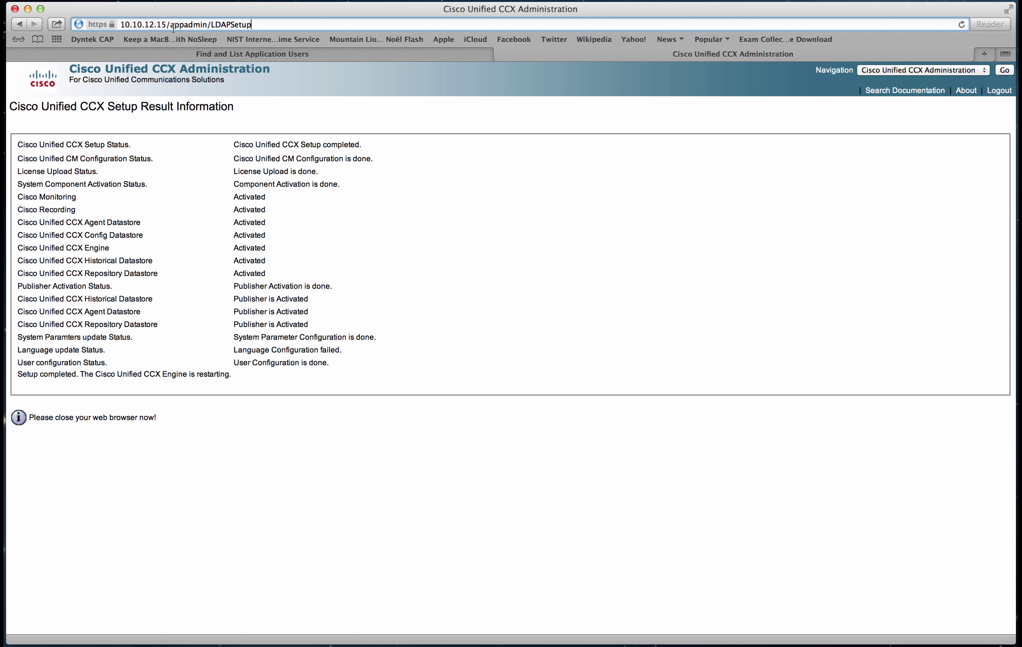
{"action": "left_click_drag", "start_coordinate": [171, 27], "coordinate": [352, 29]}
{"action": "key", "text": "BackSpace"}
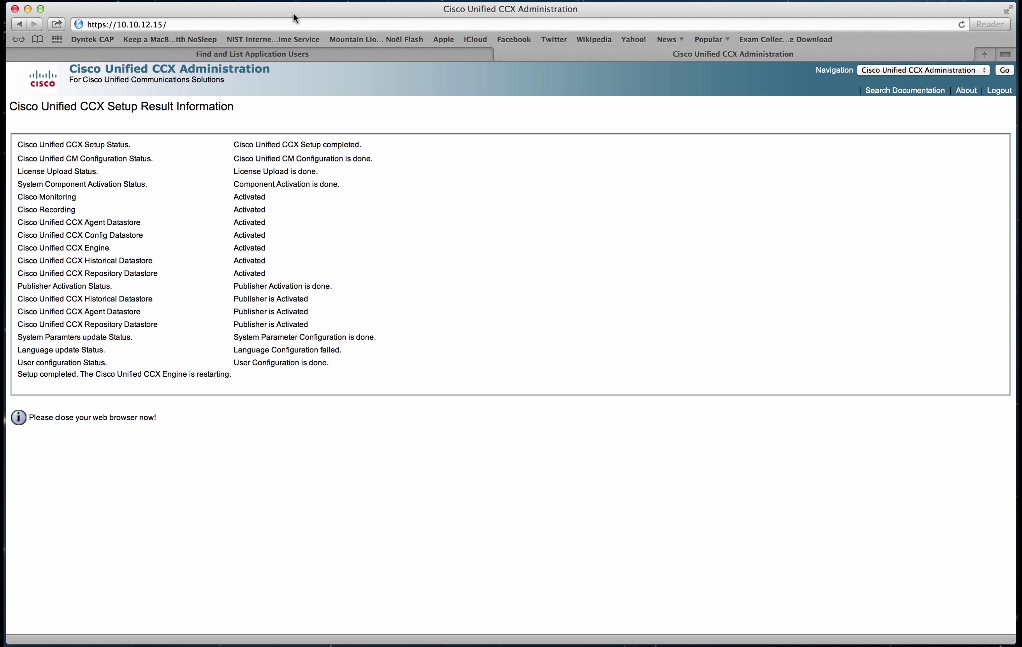
{"action": "left_click", "coordinate": [284, 24]}
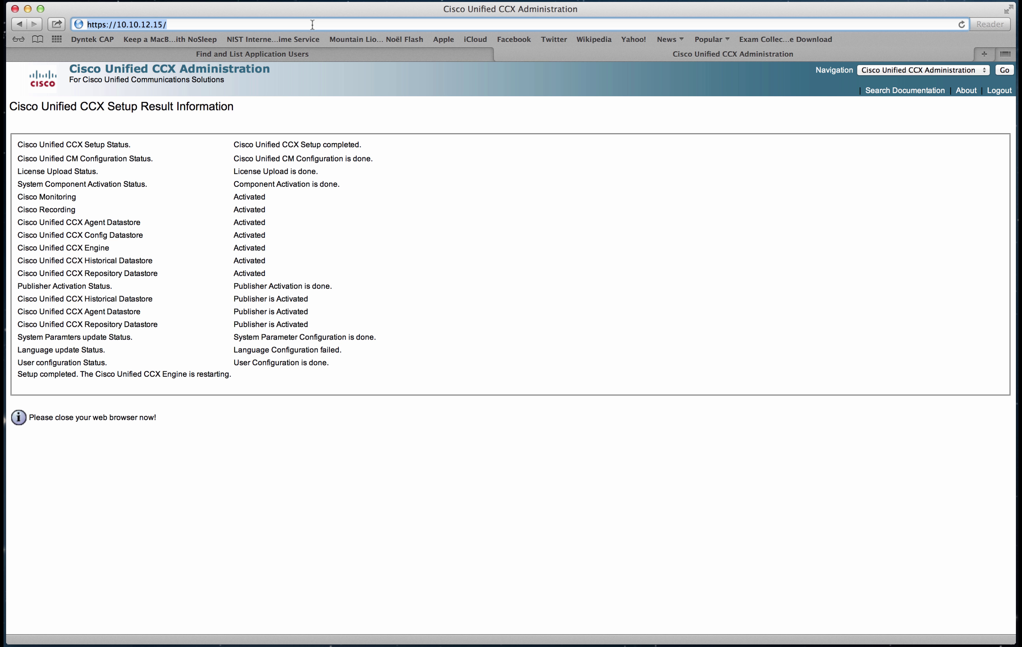
{"action": "left_click", "coordinate": [997, 92]}
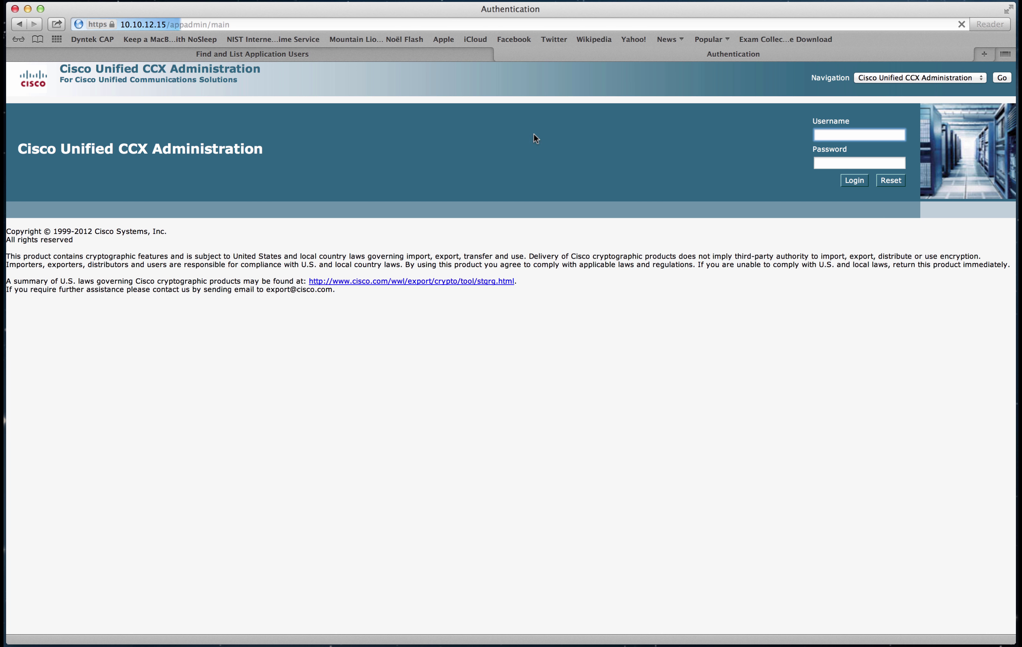
{"action": "type", "text": "c"}
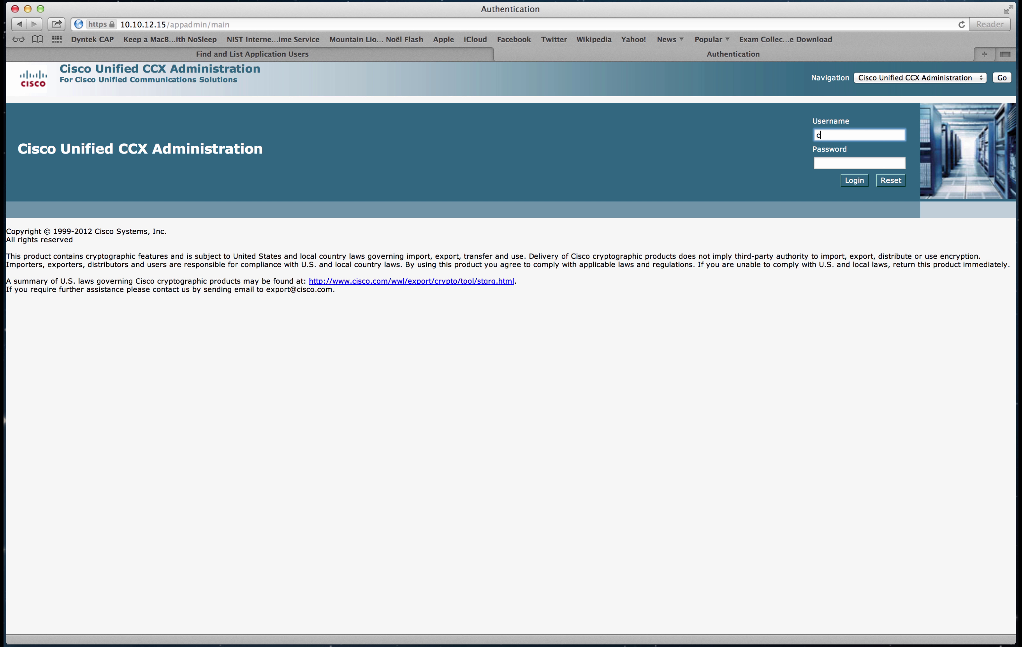
{"action": "type", "text": "cxadmin"}
Log in as ccxadmin with the account password to reach the administration home page.
{"action": "key", "text": "Tab"}
{"action": "type", "text": "ccxadmin"}
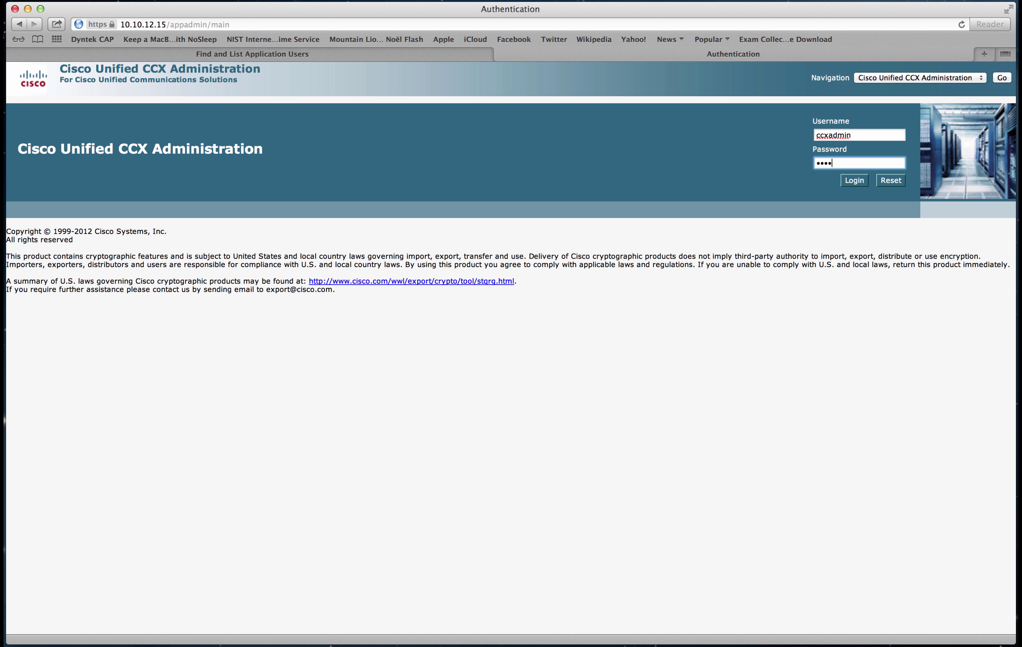
{"action": "type", "text": "1"}
{"action": "key", "text": "Return"}
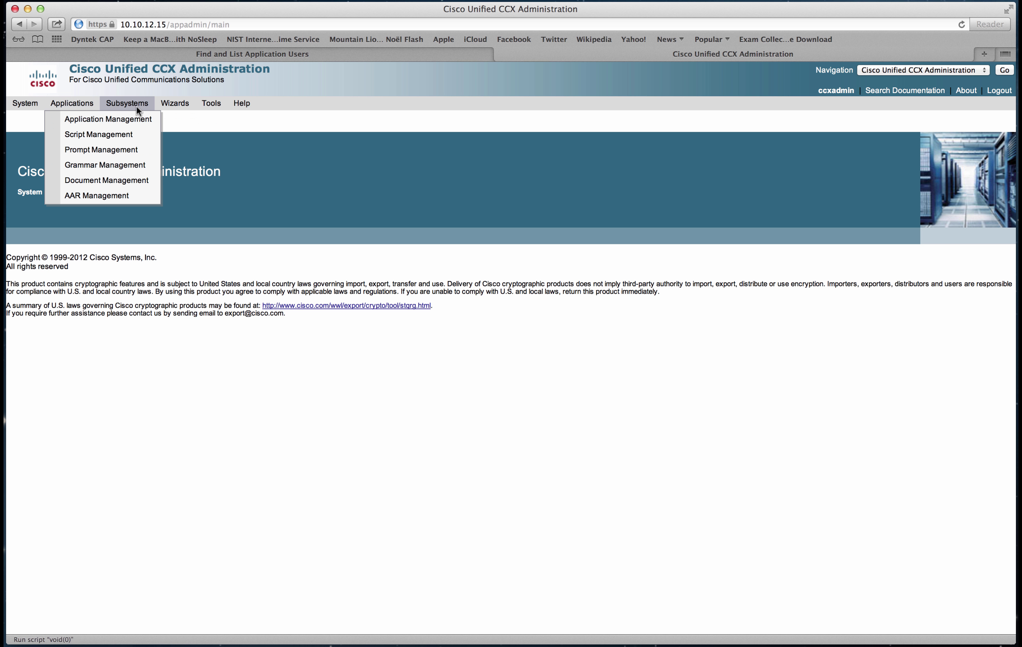
Open the RmCm Skills list, which shows 0 records, then browse the Subsystems and Tools menus.
{"action": "mouse_move", "coordinate": [127, 134]}
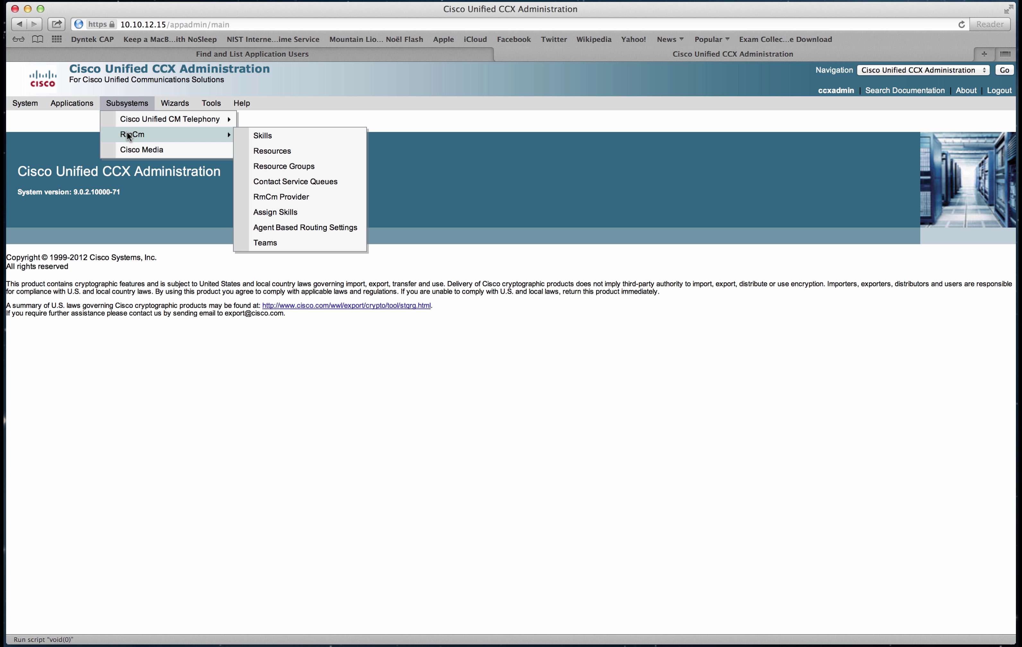
{"action": "left_click", "coordinate": [264, 135]}
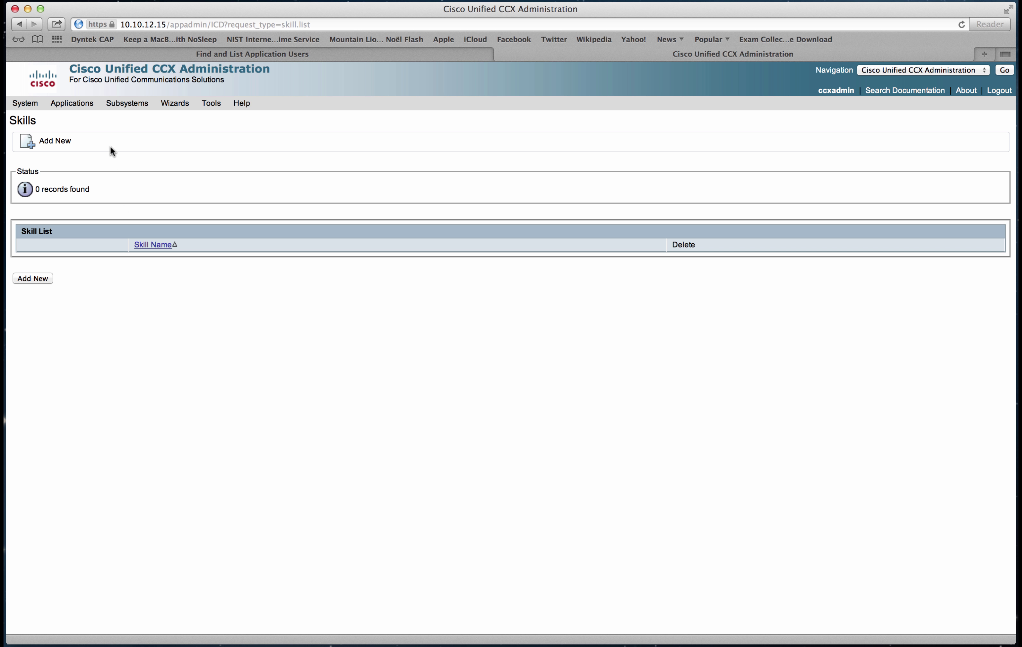
{"action": "mouse_move", "coordinate": [109, 95]}
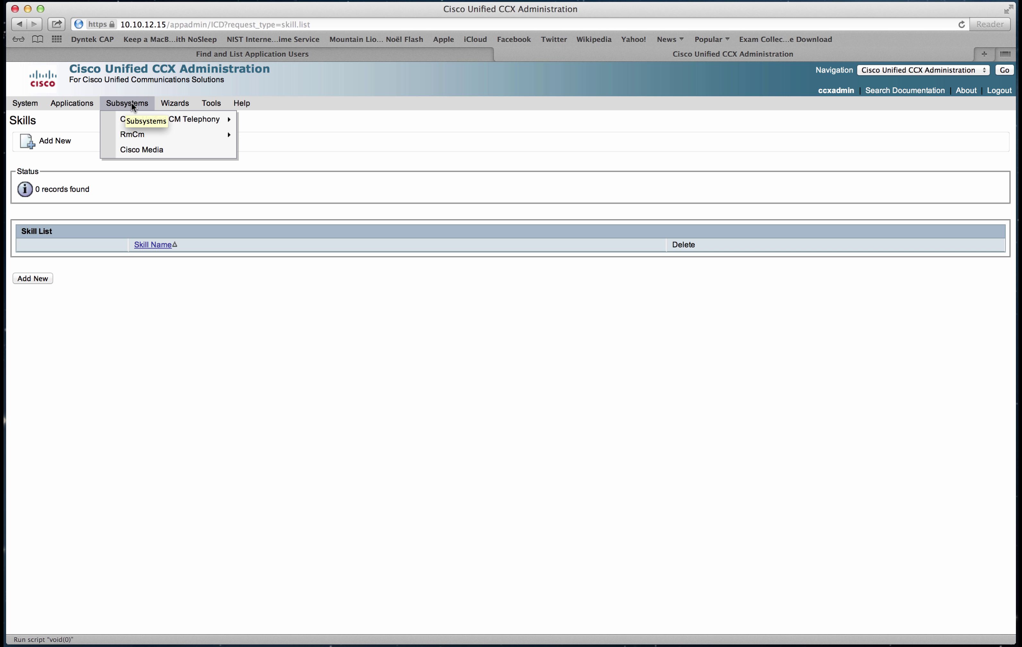
{"action": "mouse_move", "coordinate": [132, 119]}
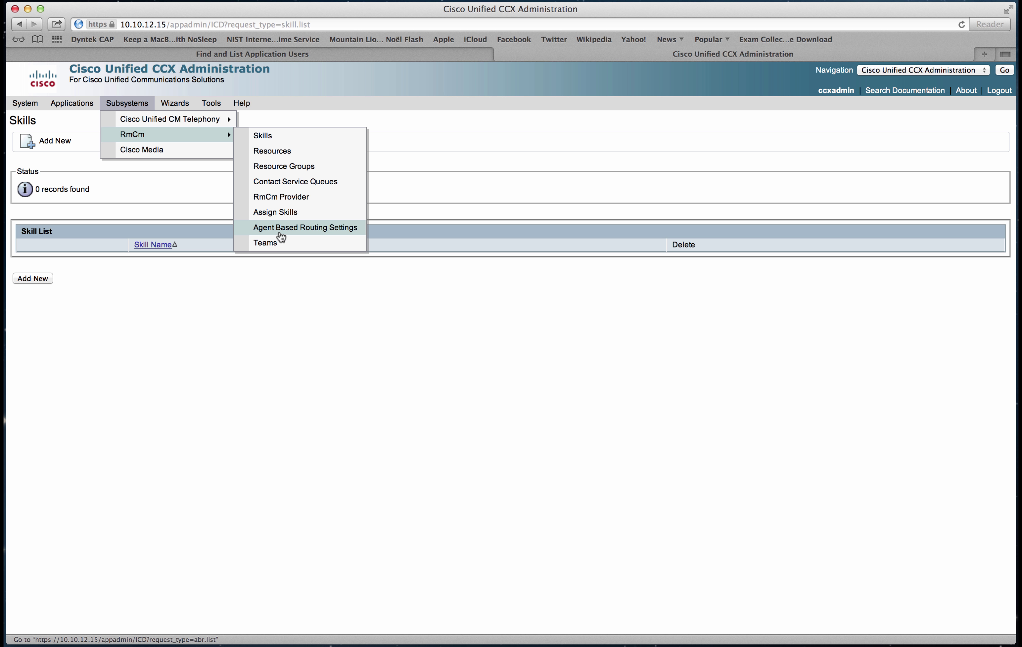
{"action": "mouse_move", "coordinate": [180, 117]}
{"action": "mouse_move", "coordinate": [205, 102]}
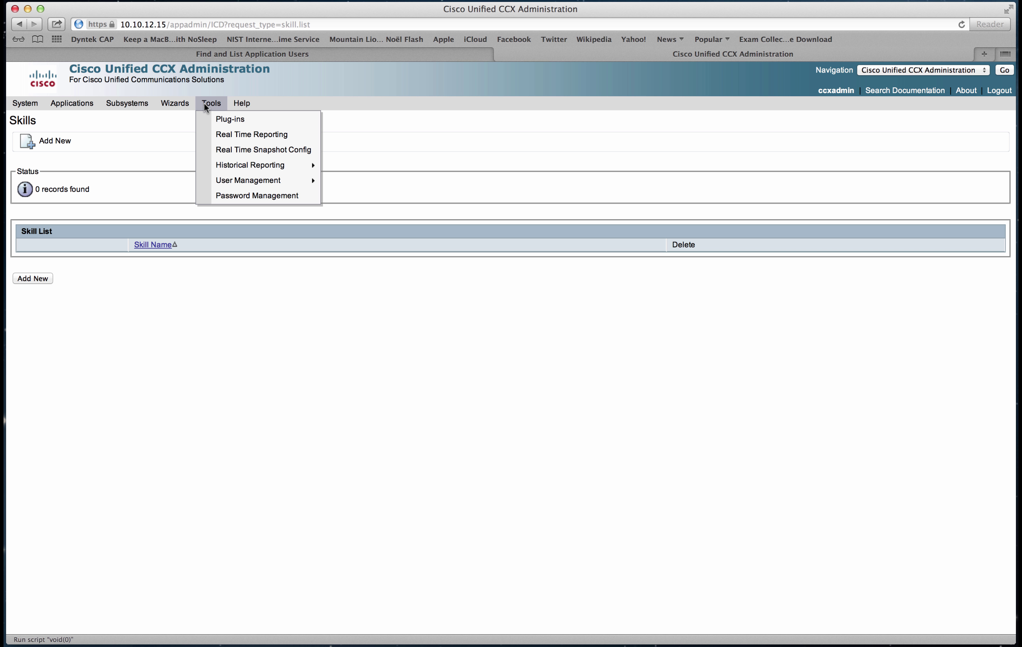
{"action": "mouse_move", "coordinate": [231, 181]}
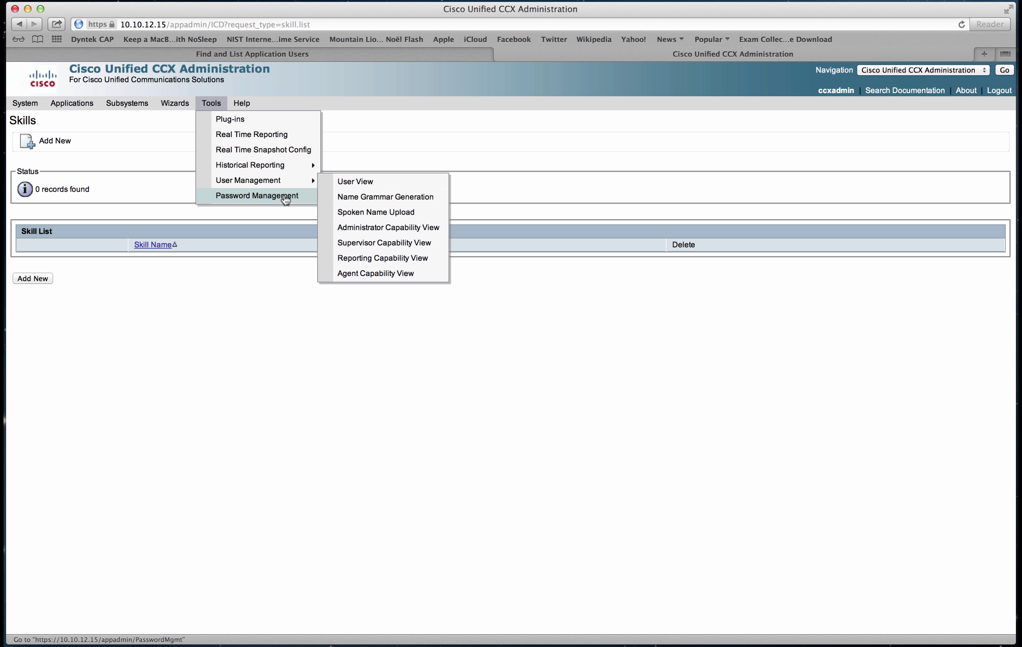
Review the five users in User View, then open the Cisco Unified CM Configuration.
{"action": "left_click", "coordinate": [341, 185]}
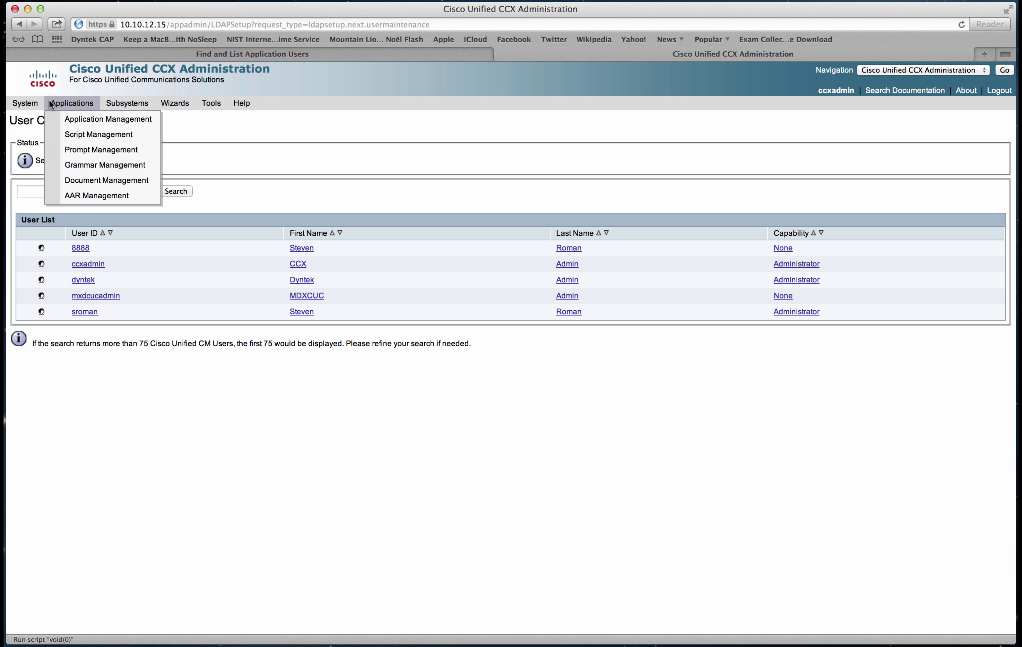
{"action": "mouse_move", "coordinate": [32, 105]}
{"action": "left_click", "coordinate": [34, 135]}
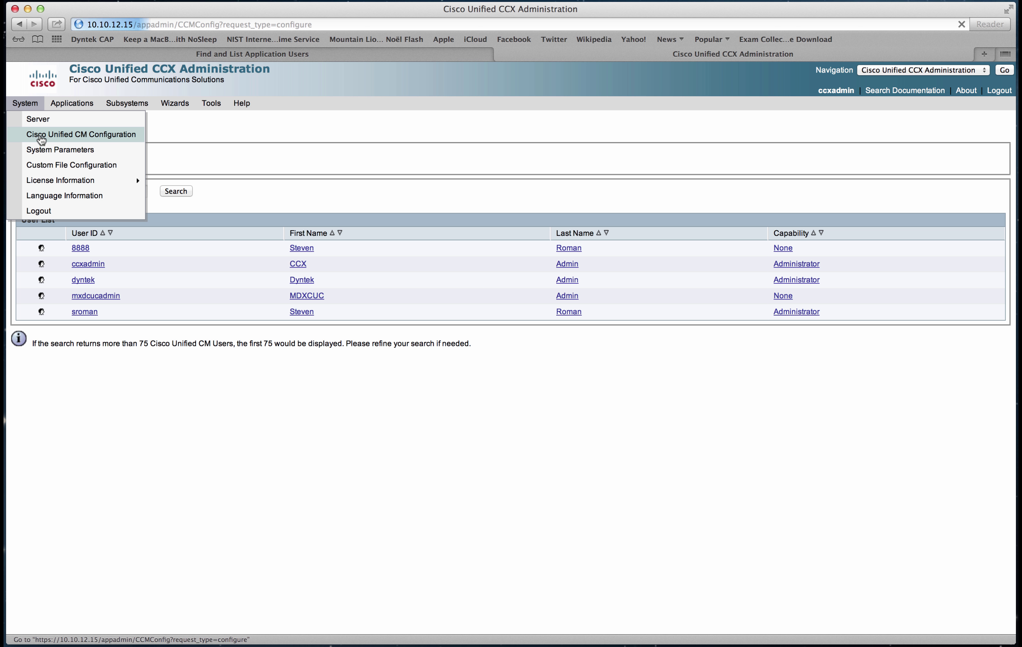